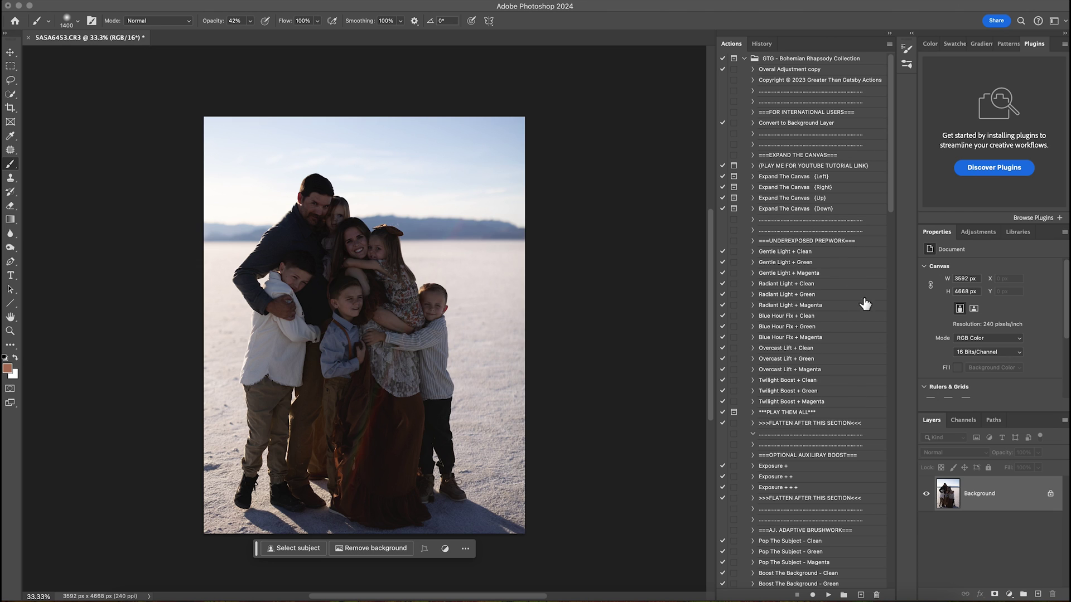
Run the Gentle Light + Clean action on the family photo and flatten the image
left_click(786, 254)
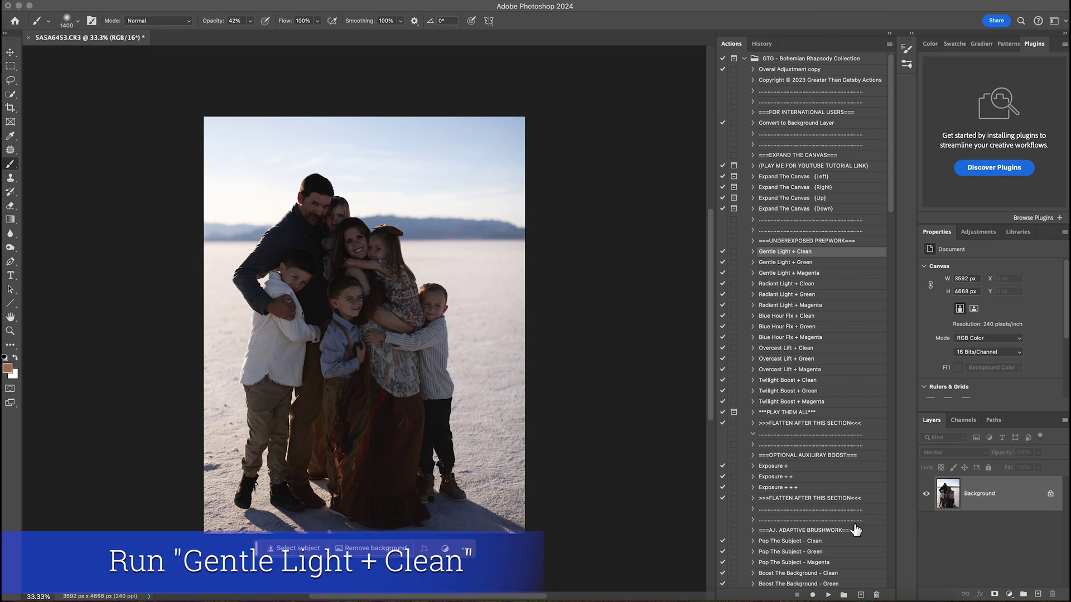
left_click(829, 595)
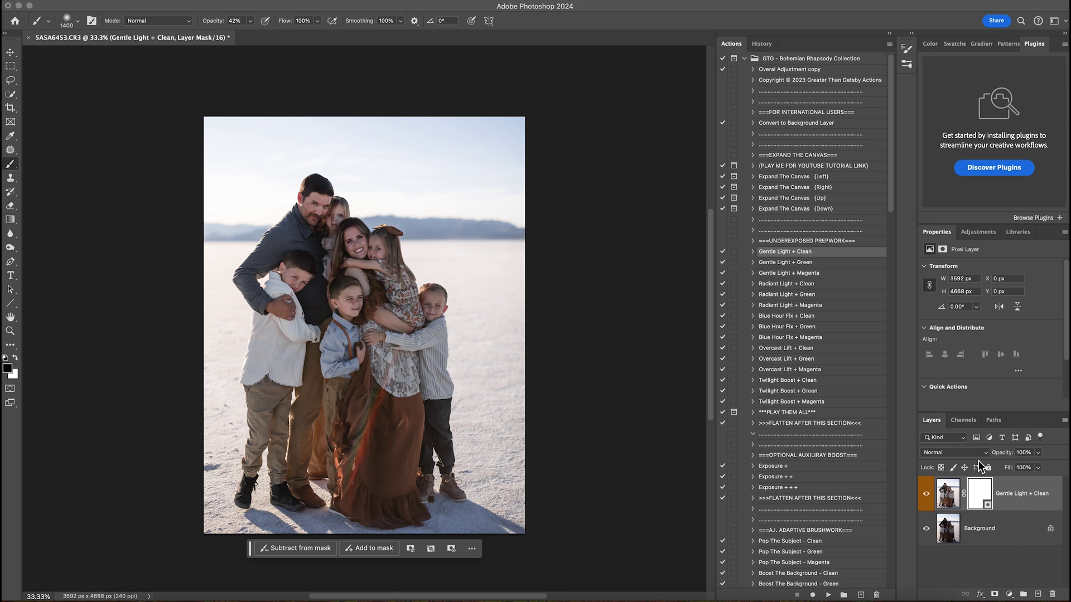
right_click(1012, 530)
left_click(975, 594)
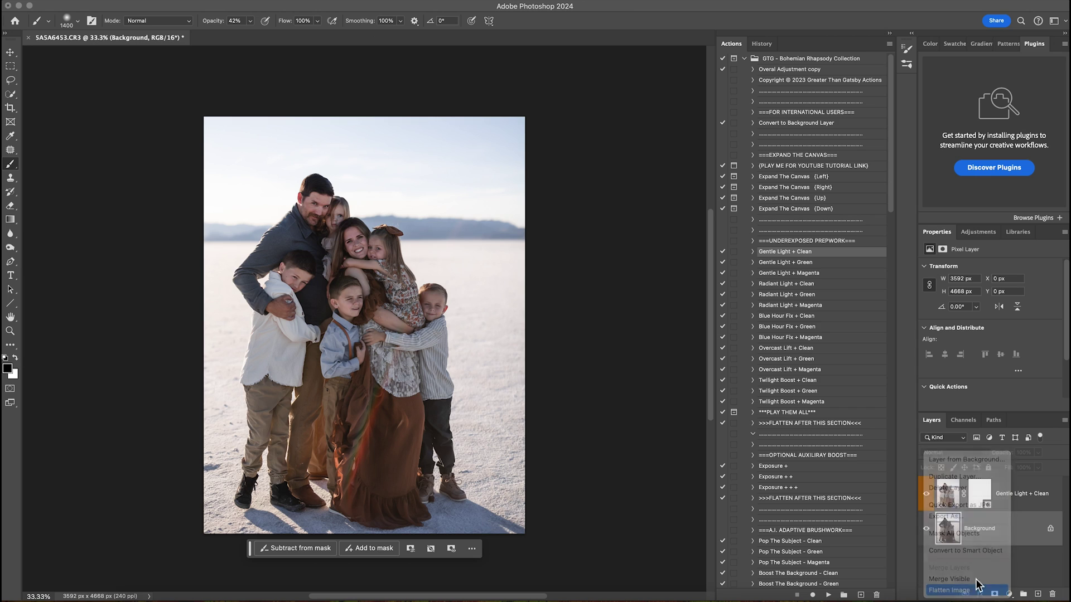
Run the Radiant Light + Clean action and lower its layer opacity to 20%
left_click(783, 285)
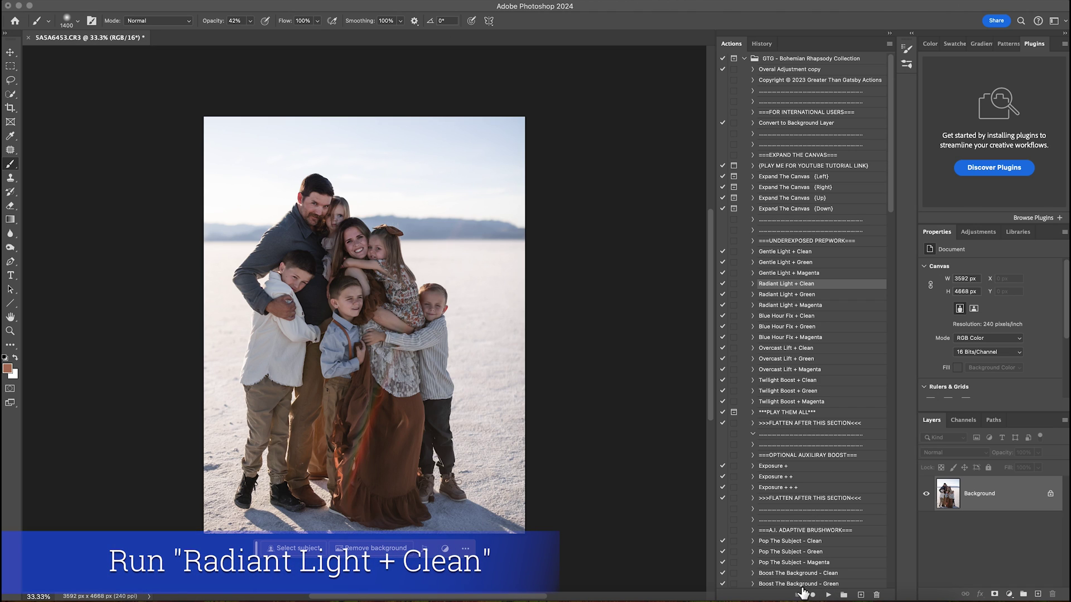
left_click(829, 595)
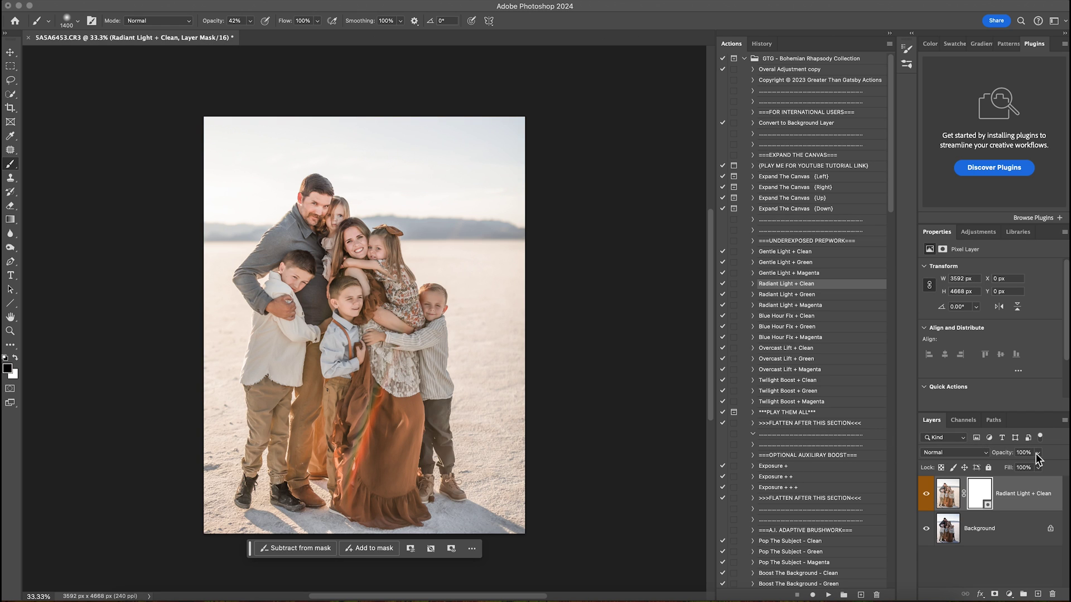
left_click(1037, 453)
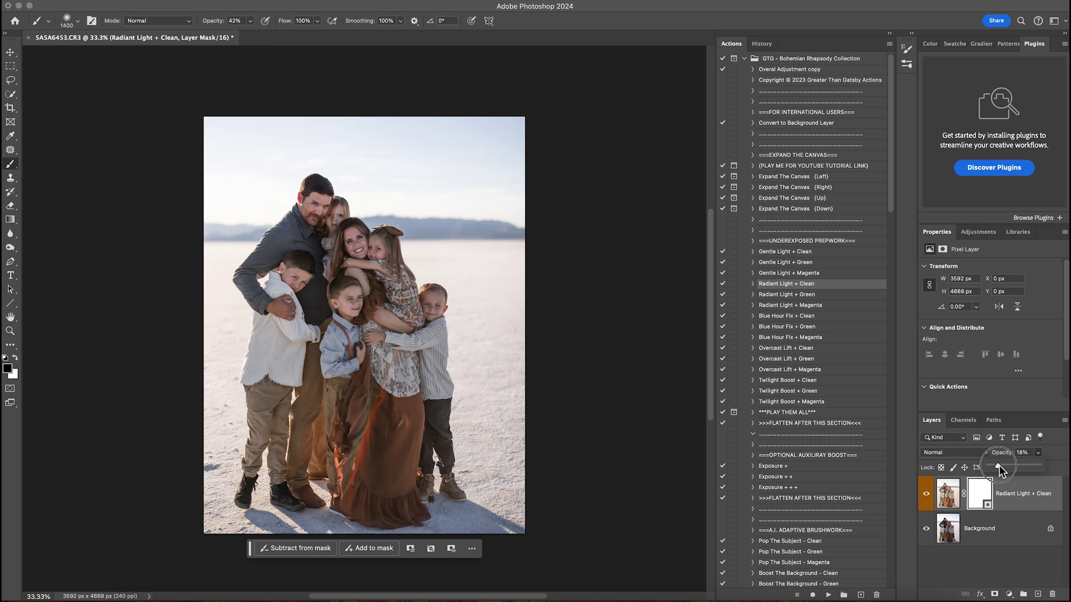
Compare the photo with the Radiant Light + Clean layer hidden and shown, and flatten the image
left_click(926, 494)
left_click(926, 494)
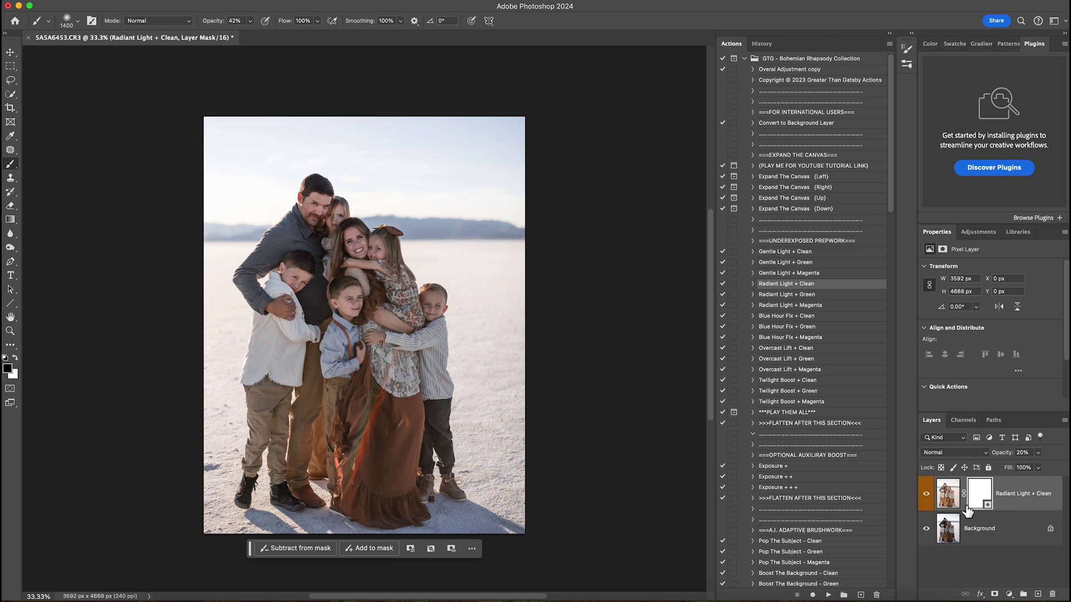
right_click(993, 533)
left_click(1017, 590)
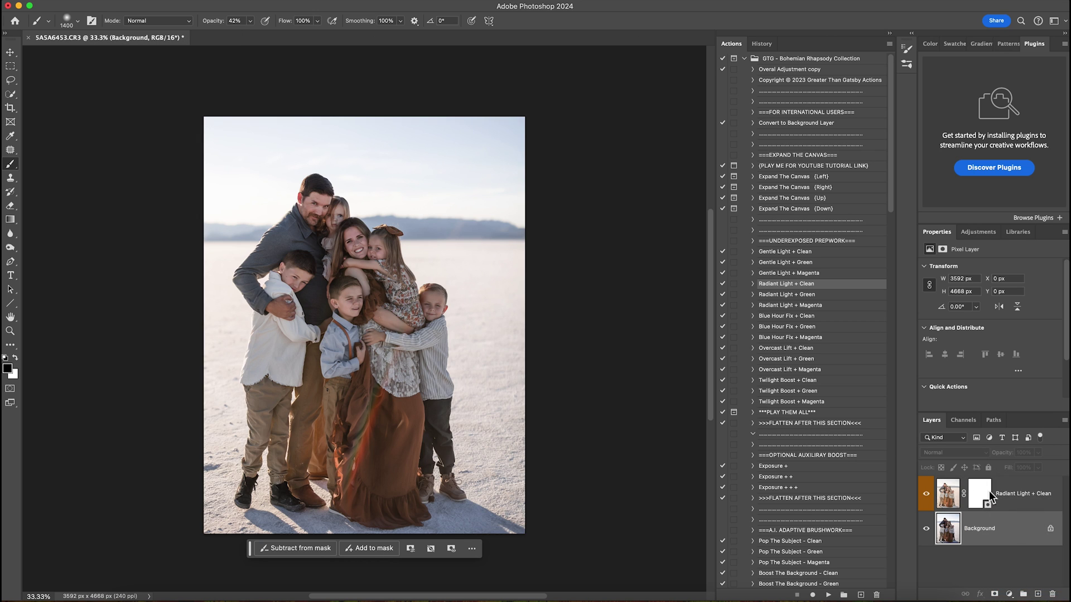
Apply the Pop The Subject - Magenta action at about 72% layer opacity and flatten the image
scroll(807, 389, "down", 5)
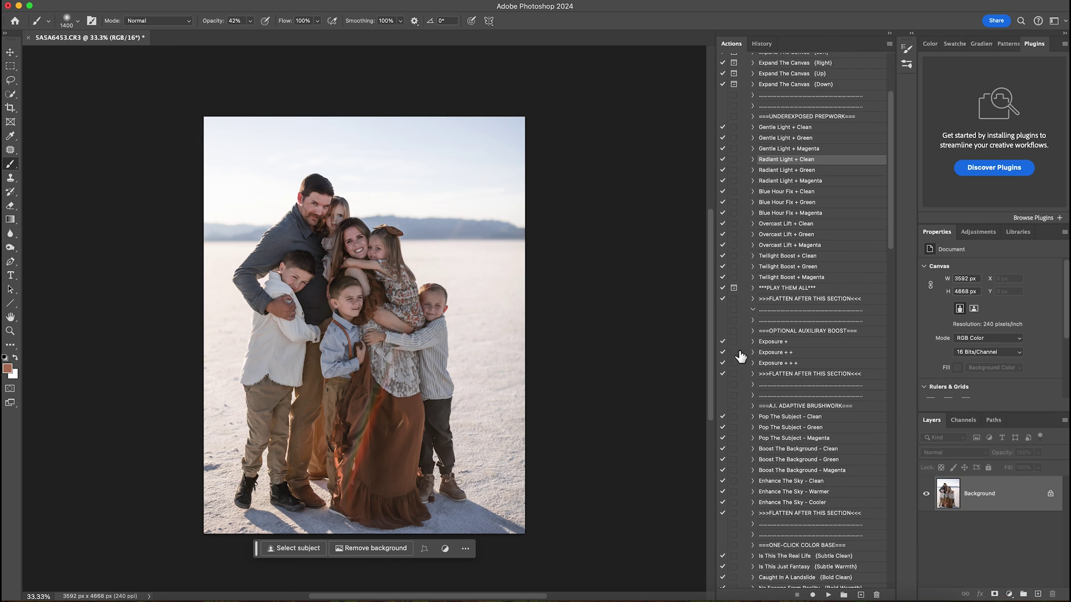
left_click(786, 439)
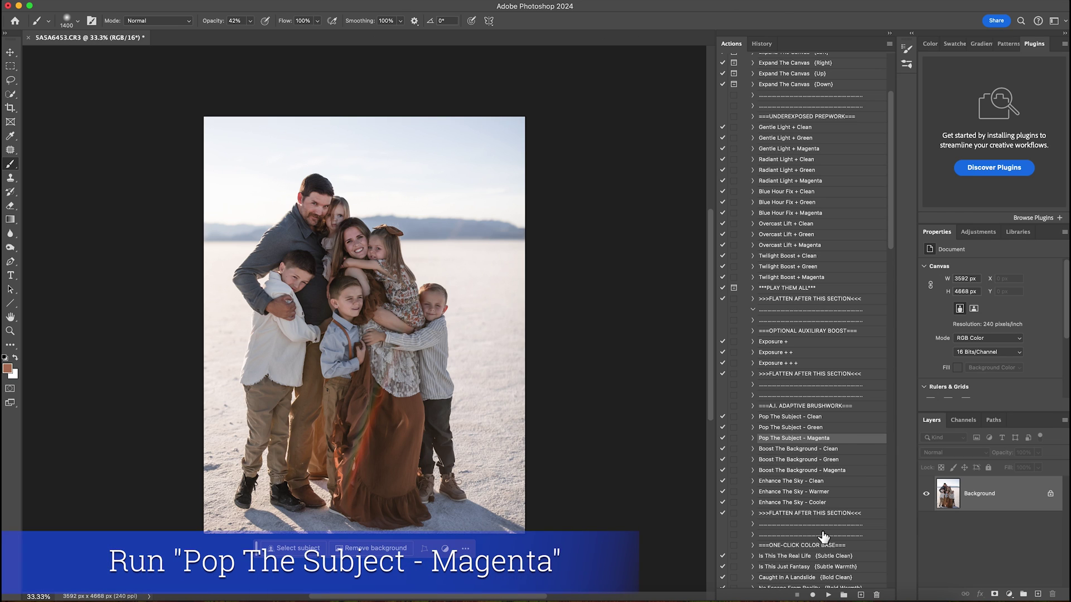
left_click(829, 596)
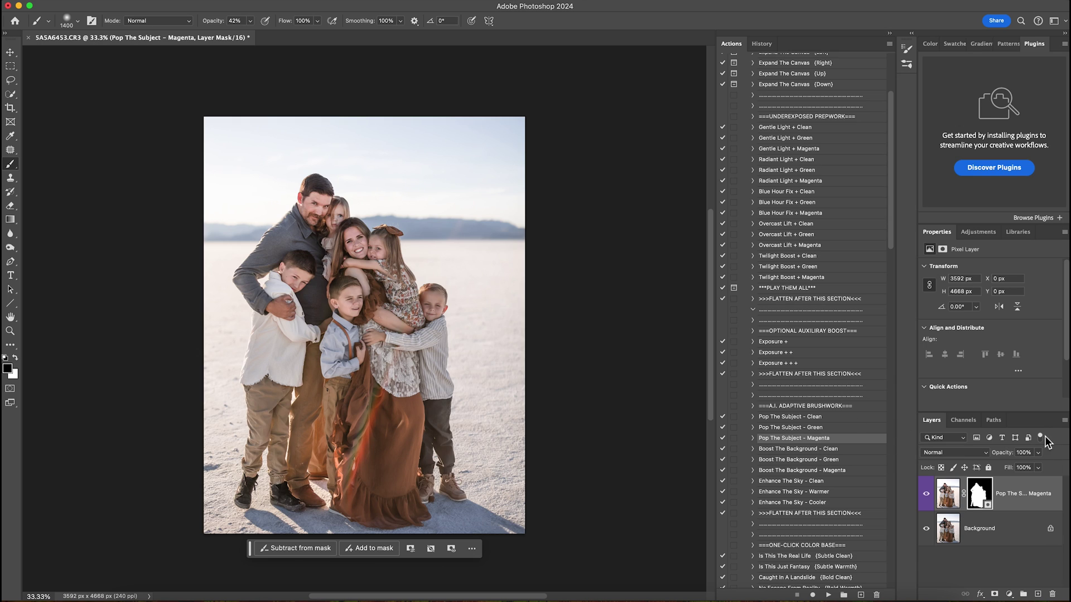
left_click(1039, 453)
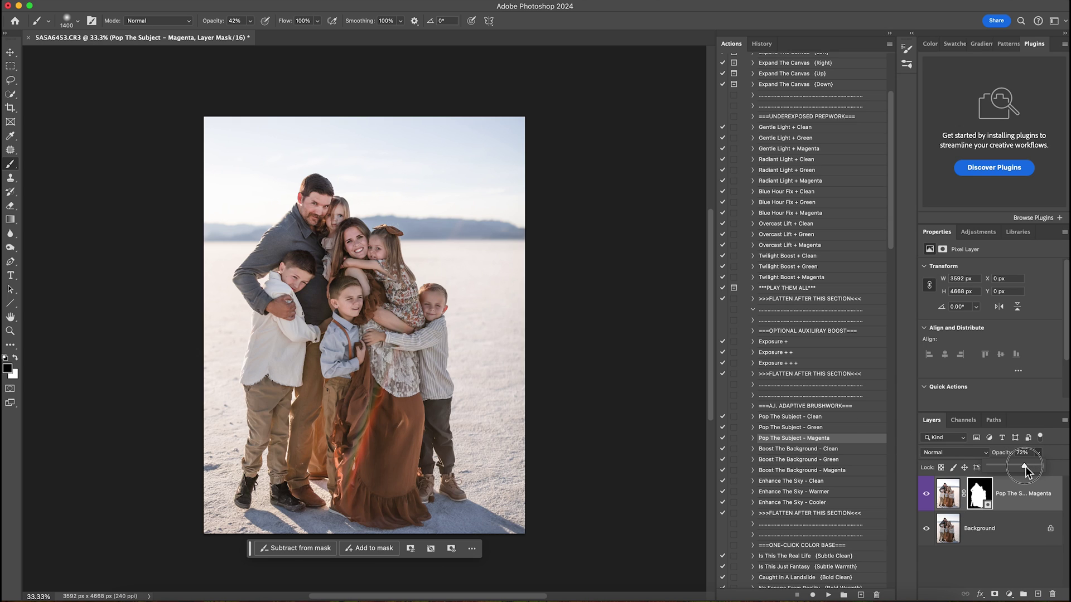
right_click(1017, 535)
left_click(979, 578)
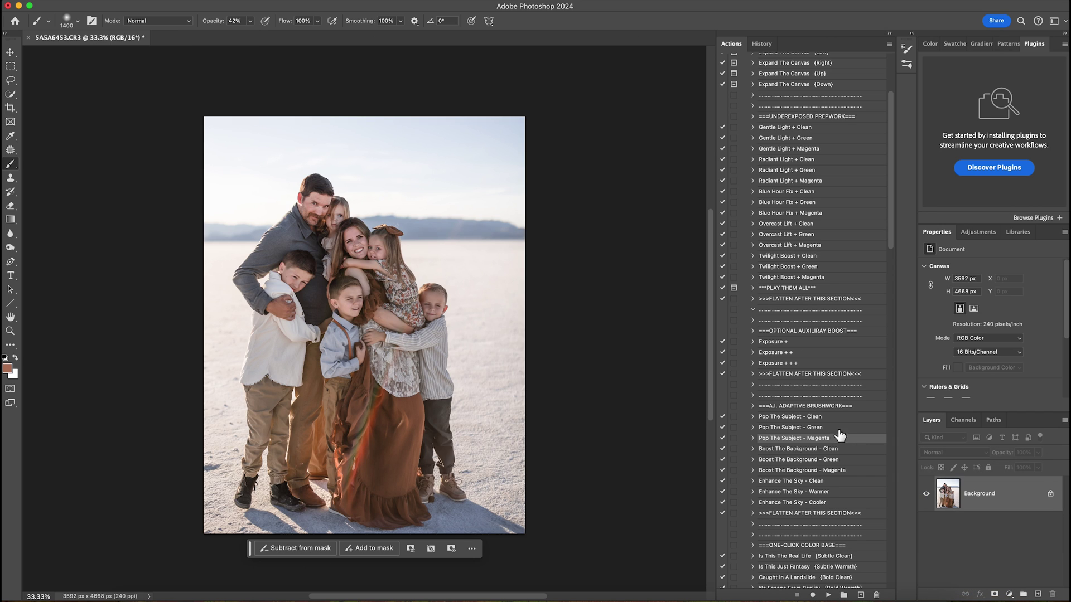
Run the Boost The Background - Clean action at full opacity and flatten the image
left_click(802, 452)
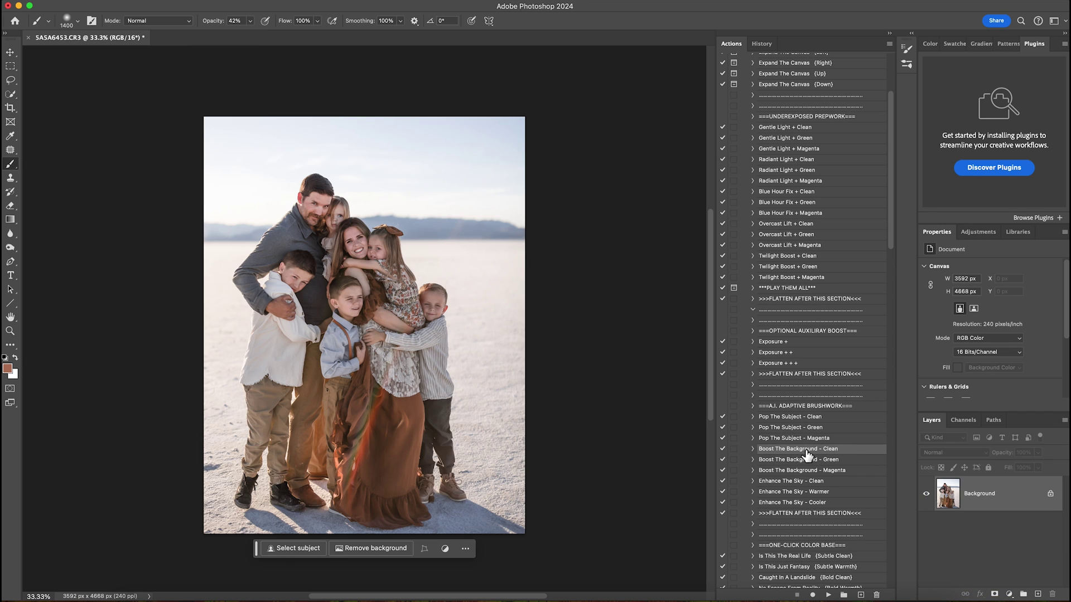
left_click(829, 596)
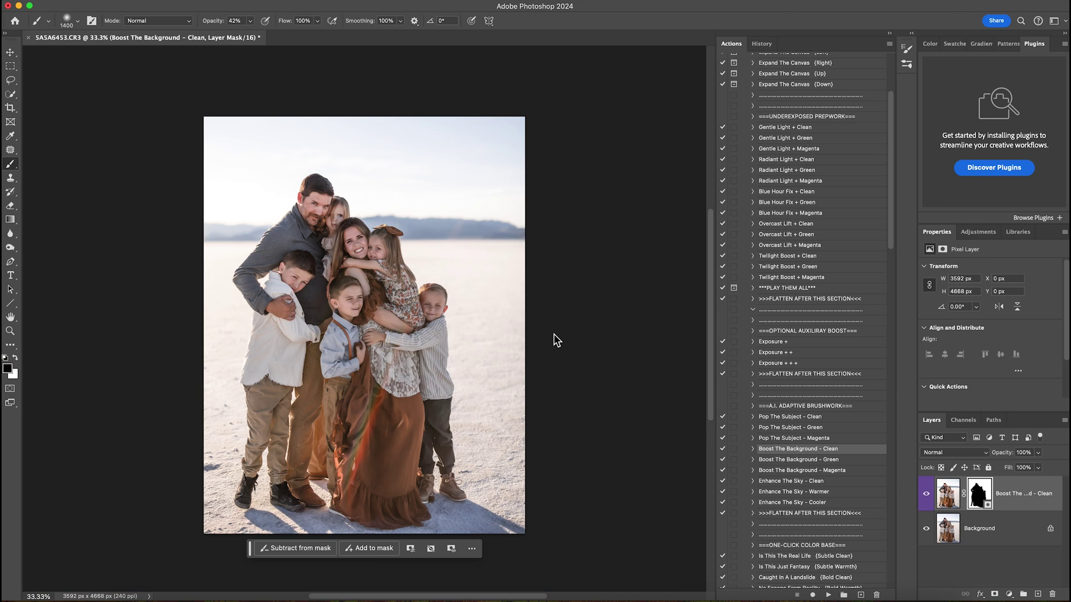
right_click(1021, 533)
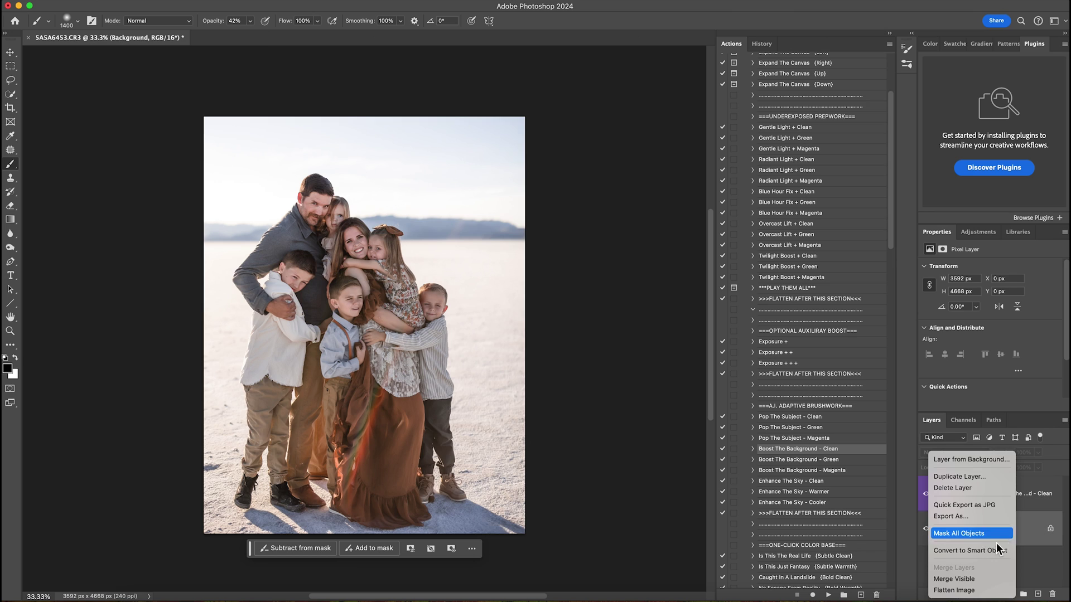
left_click(970, 590)
Run the Look Up To The Skies And See (Clarity) action from the one-click color base section and flatten the image
scroll(793, 388, "down", 10)
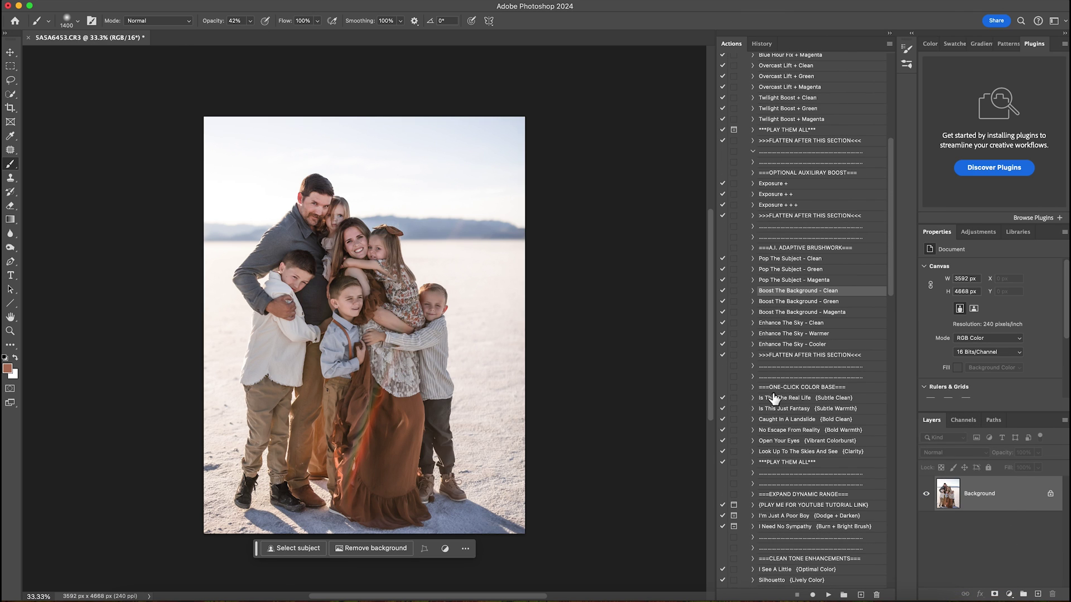
scroll(820, 400, "down", 3)
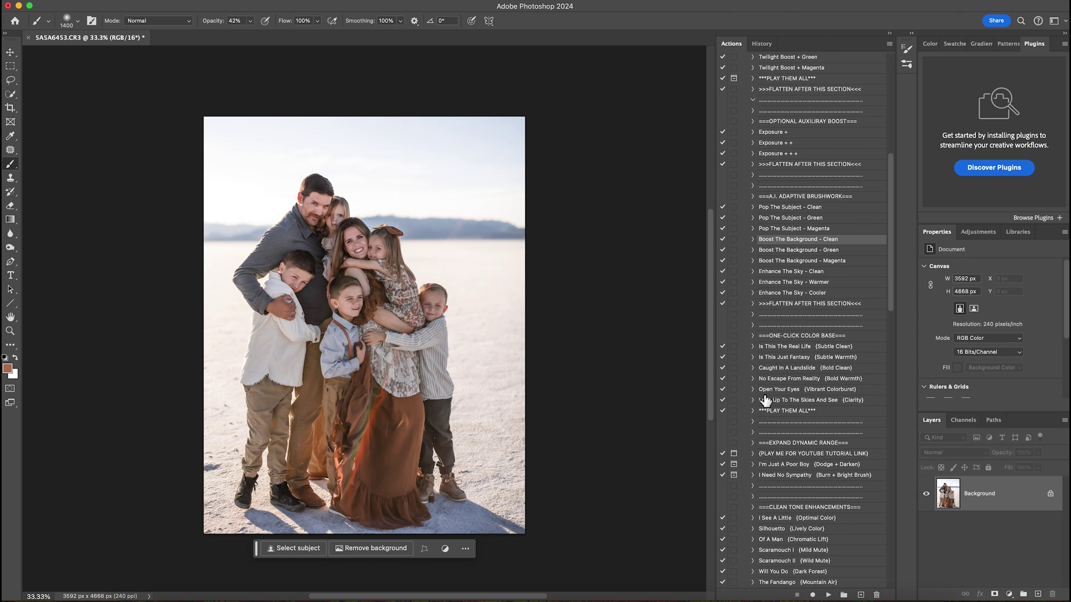
left_click(842, 401)
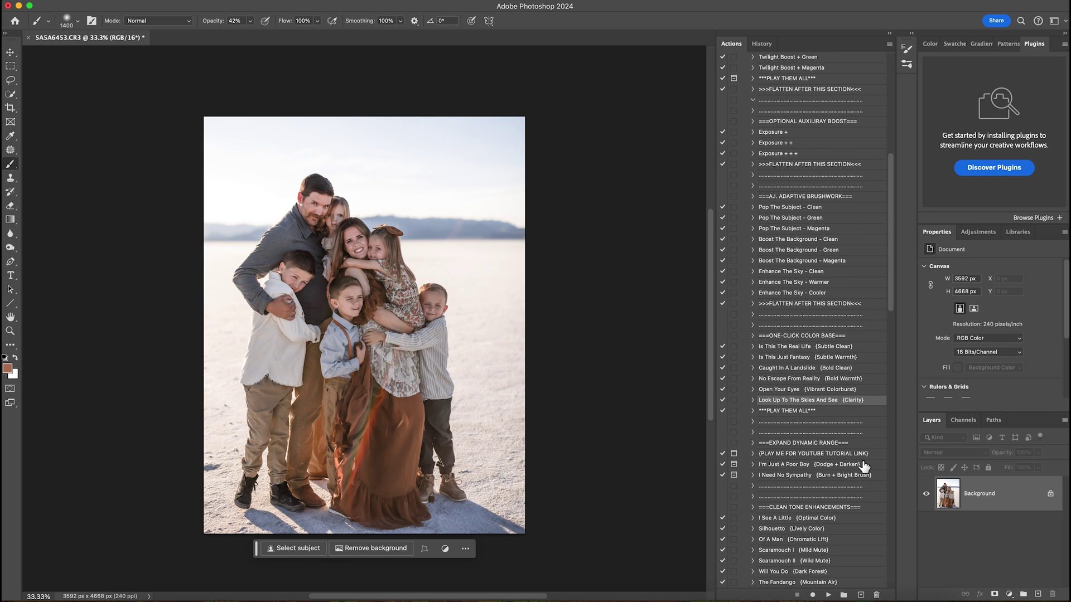
left_click(828, 595)
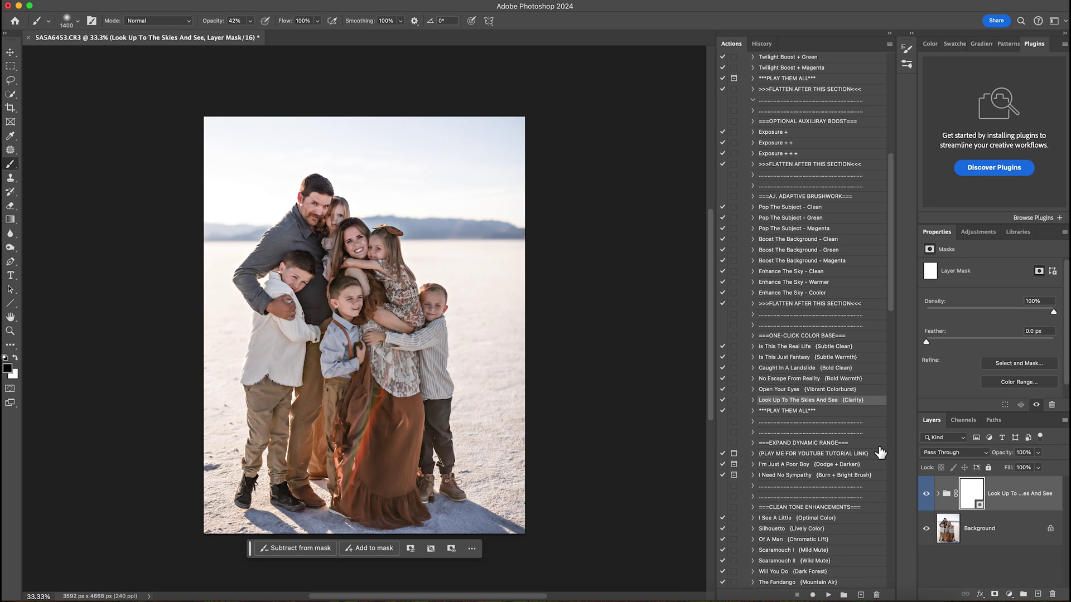
right_click(982, 528)
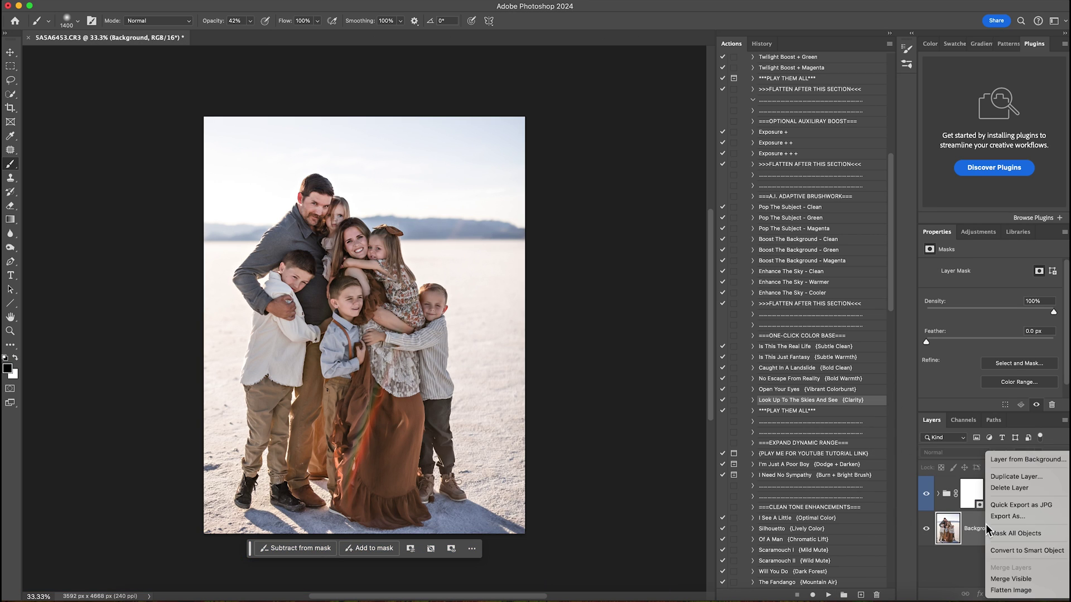
left_click(1010, 580)
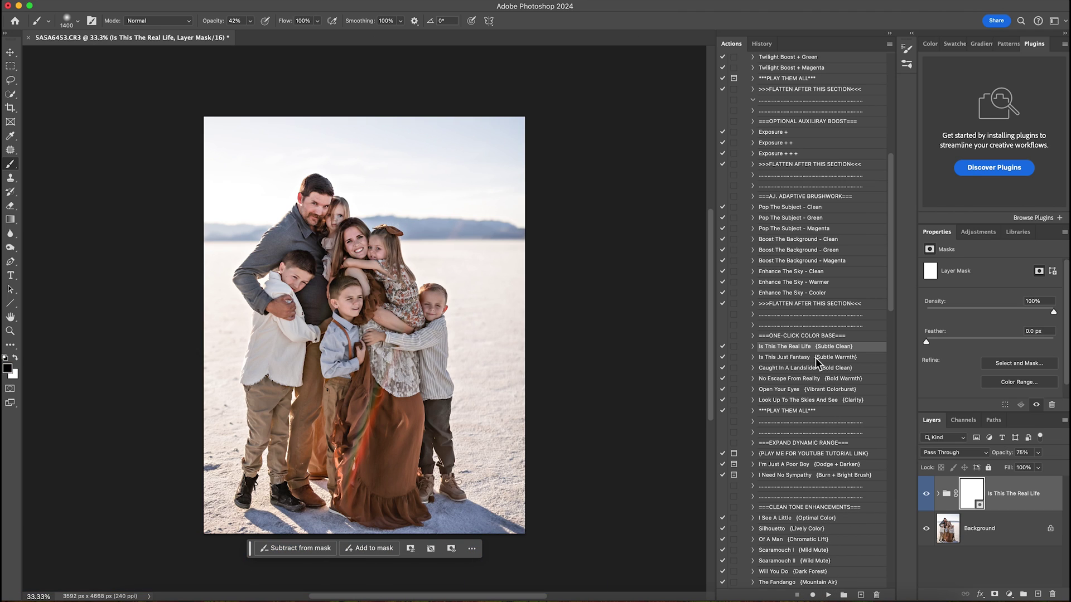
Run the Is This The Real Life (Subtle Clean) action and flatten the image
left_click(829, 596)
right_click(983, 540)
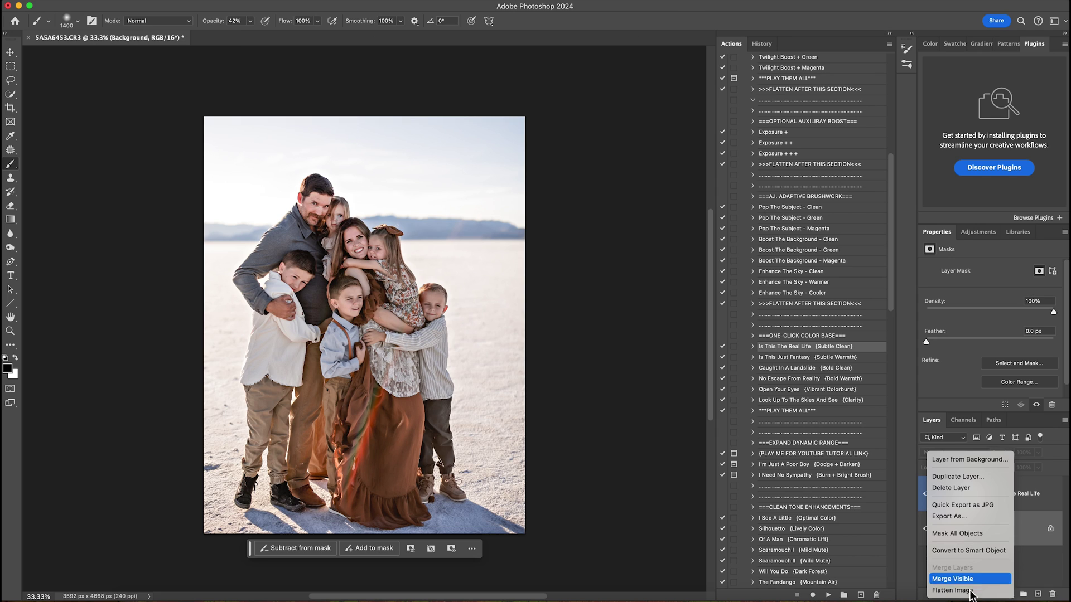
left_click(843, 379)
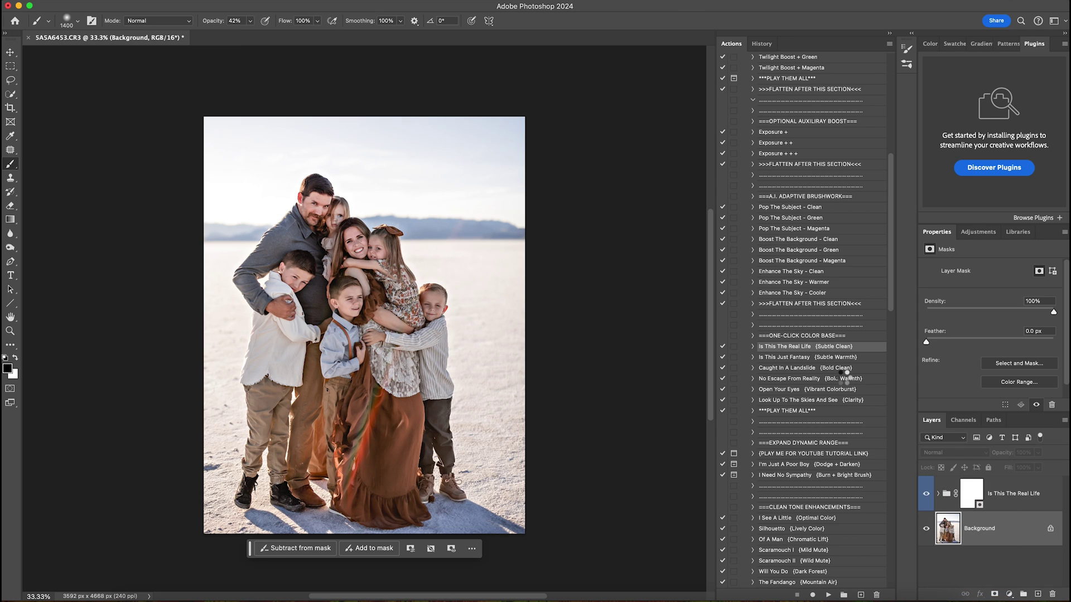
Run the I'm Just A Poor Boy (Dodge + Darken) action, dismissing its pauses so that it completes
left_click(822, 466)
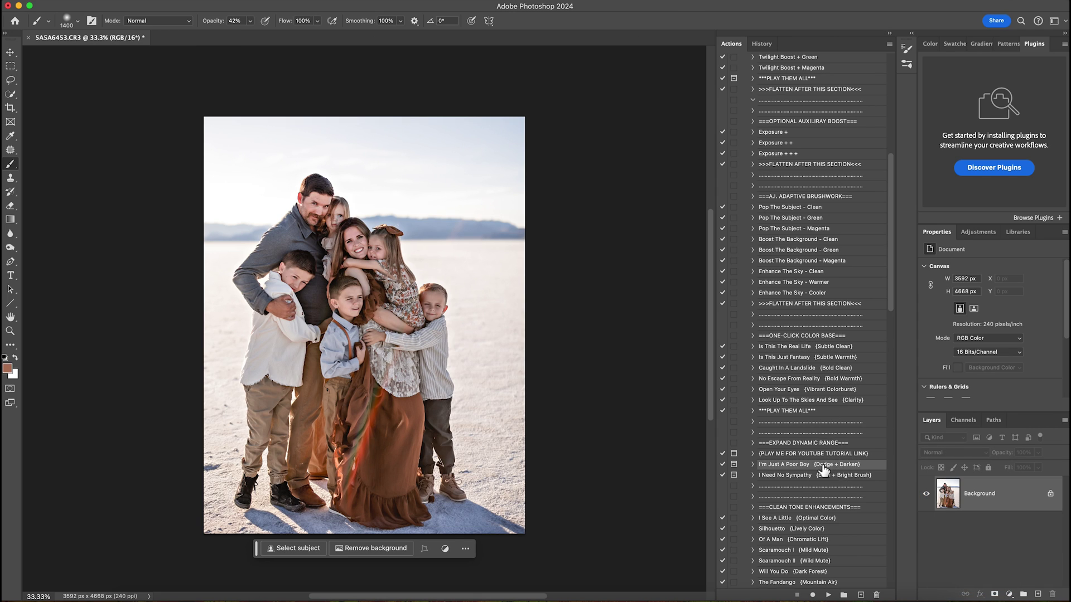
left_click(829, 596)
left_click(567, 215)
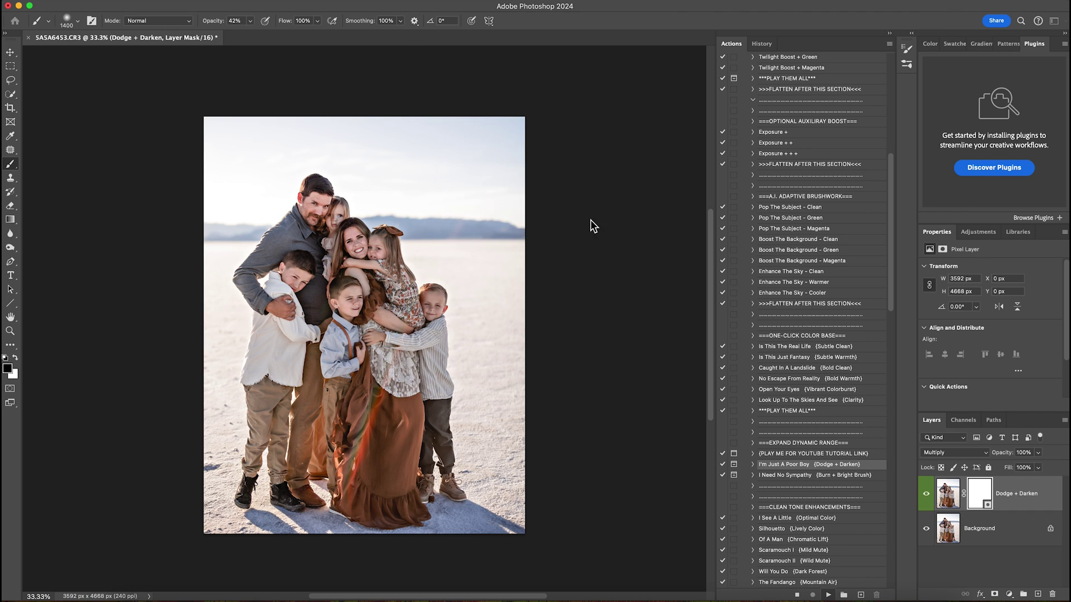
left_click(587, 226)
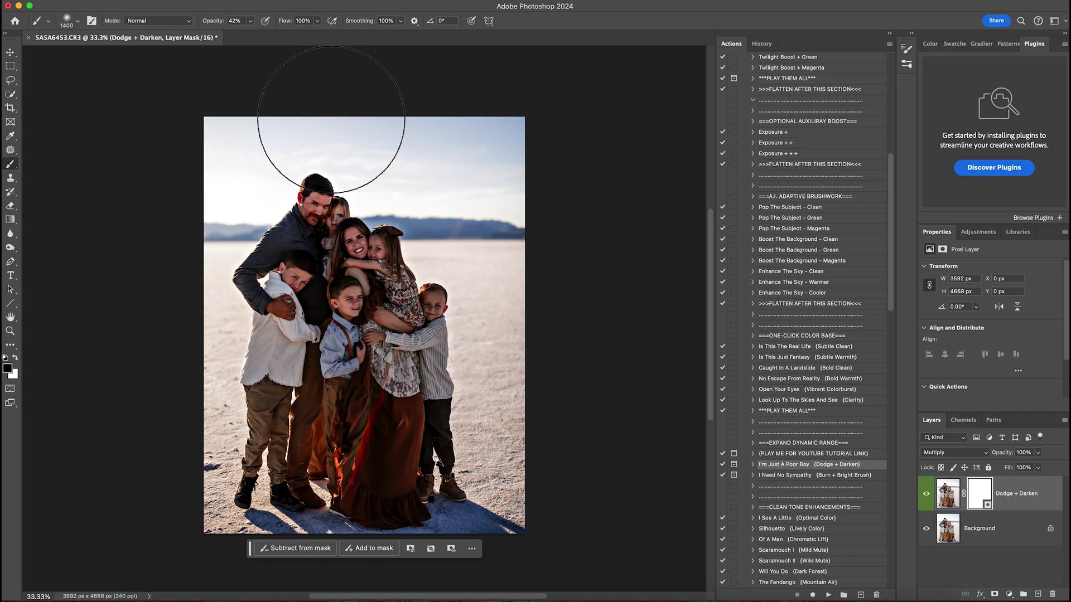
Set the brush size to 316 px and paint black on the Dodge + Darken mask over the family to reduce the darkening
left_click(69, 21)
left_click_drag(129, 51, 115, 54)
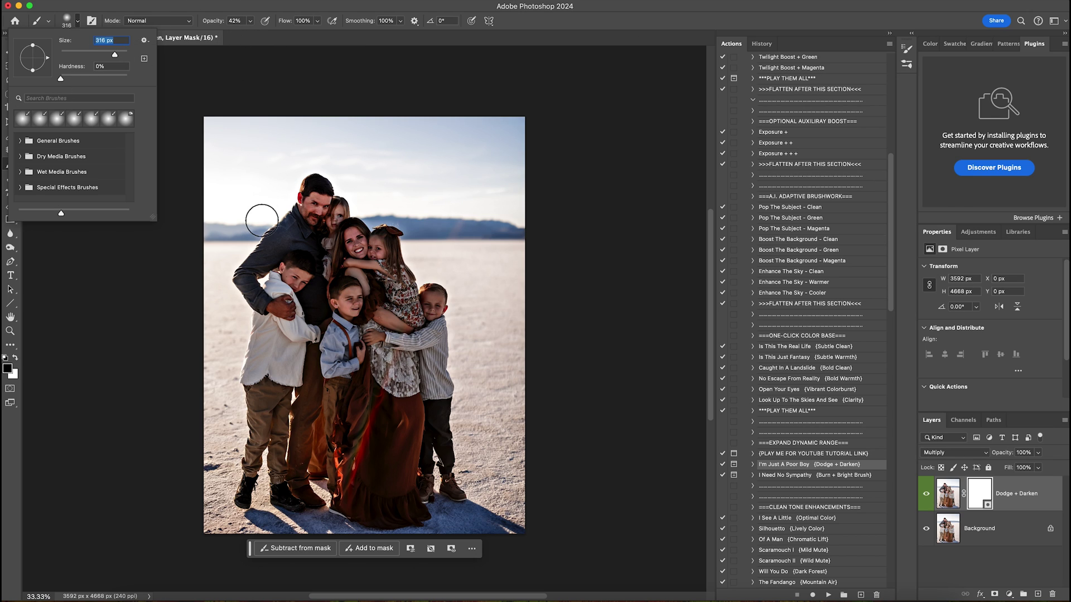
left_click(315, 215)
mouse_move(305, 232)
left_mouse_down()
mouse_move(303, 260)
mouse_move(319, 291)
mouse_move(299, 298)
mouse_move(340, 203)
mouse_move(317, 204)
mouse_move(319, 330)
mouse_move(357, 239)
mouse_move(376, 294)
mouse_move(391, 242)
mouse_move(373, 252)
mouse_move(386, 320)
mouse_move(419, 333)
mouse_move(445, 299)
mouse_move(435, 321)
mouse_move(407, 287)
mouse_move(424, 329)
mouse_move(351, 311)
mouse_move(353, 291)
mouse_move(363, 322)
mouse_move(320, 287)
mouse_move(317, 345)
mouse_move(323, 296)
mouse_move(313, 322)
mouse_move(260, 305)
mouse_move(304, 315)
mouse_move(304, 281)
mouse_move(377, 307)
mouse_move(436, 305)
mouse_move(438, 324)
mouse_move(439, 300)
mouse_move(428, 297)
mouse_move(446, 490)
mouse_move(374, 363)
mouse_move(367, 514)
mouse_move(400, 514)
mouse_move(421, 421)
mouse_move(352, 387)
mouse_move(344, 399)
mouse_move(334, 329)
mouse_move(371, 302)
mouse_move(327, 275)
mouse_move(296, 491)
mouse_move(270, 479)
mouse_move(257, 357)
mouse_move(274, 310)
mouse_move(281, 470)
mouse_move(287, 335)
mouse_move(329, 326)
mouse_move(295, 201)
mouse_move(311, 244)
mouse_move(367, 249)
left_mouse_up()
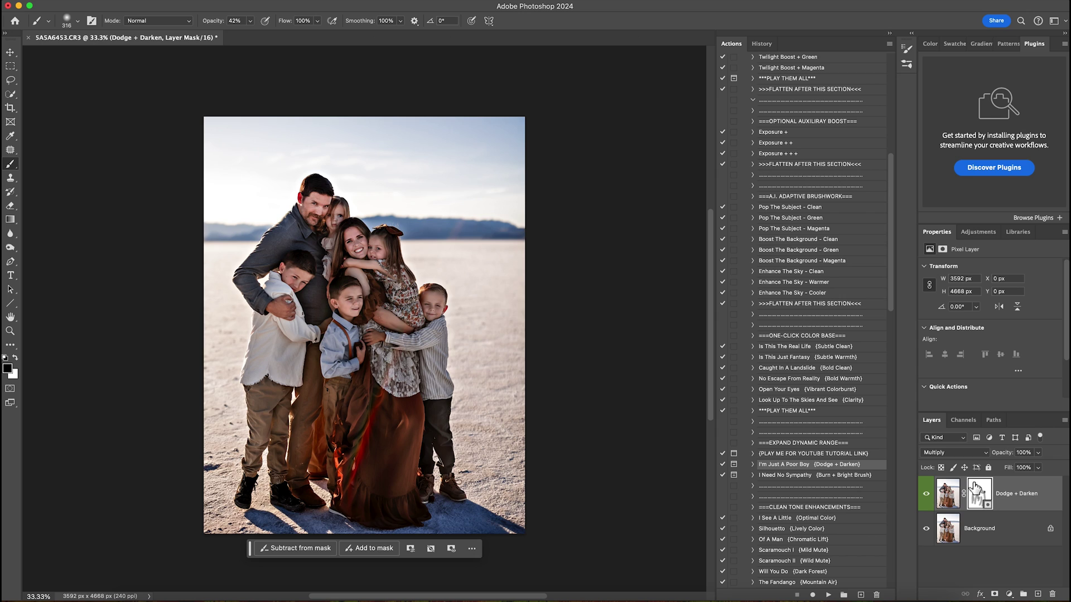
Set the Dodge + Darken layer opacity to 77% and compare the photo with the layer hidden and shown
left_click(1039, 454)
left_click_drag(986, 468, 1024, 465)
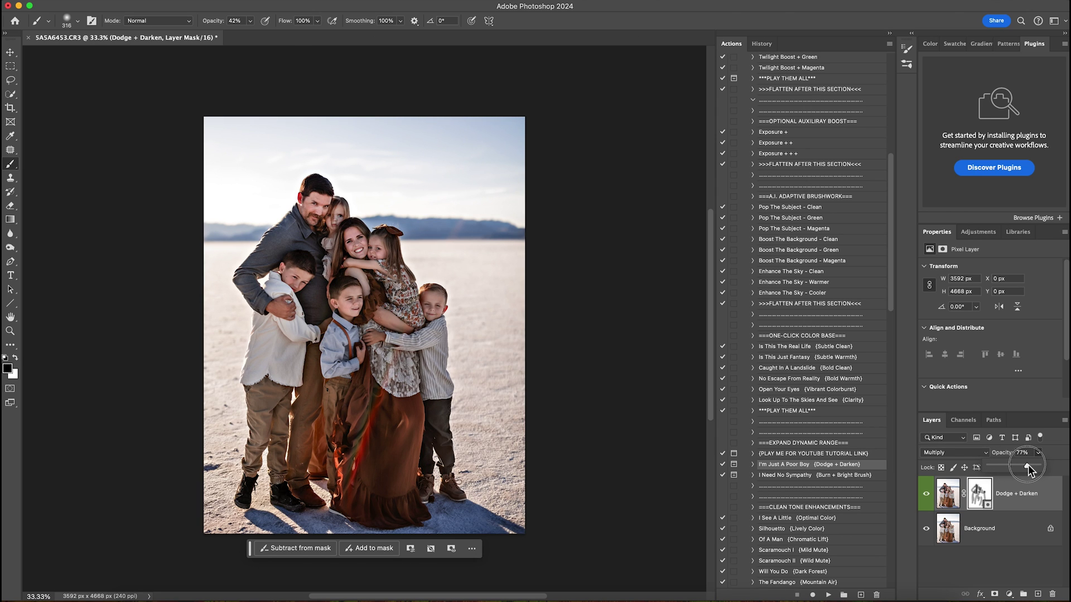
left_click_drag(1028, 466, 1027, 466)
left_click(926, 495)
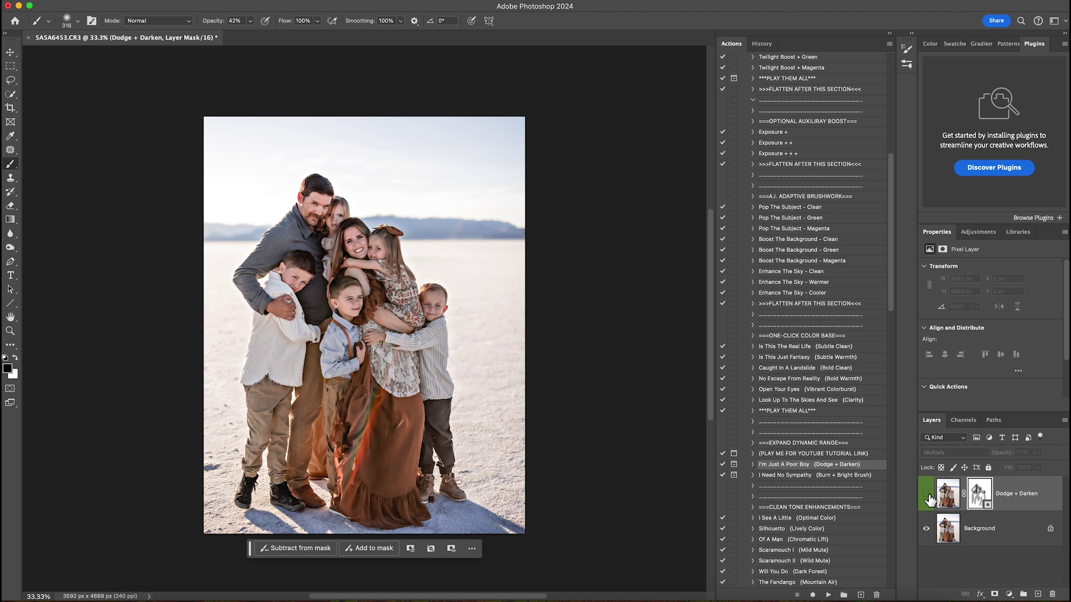
left_click(926, 494)
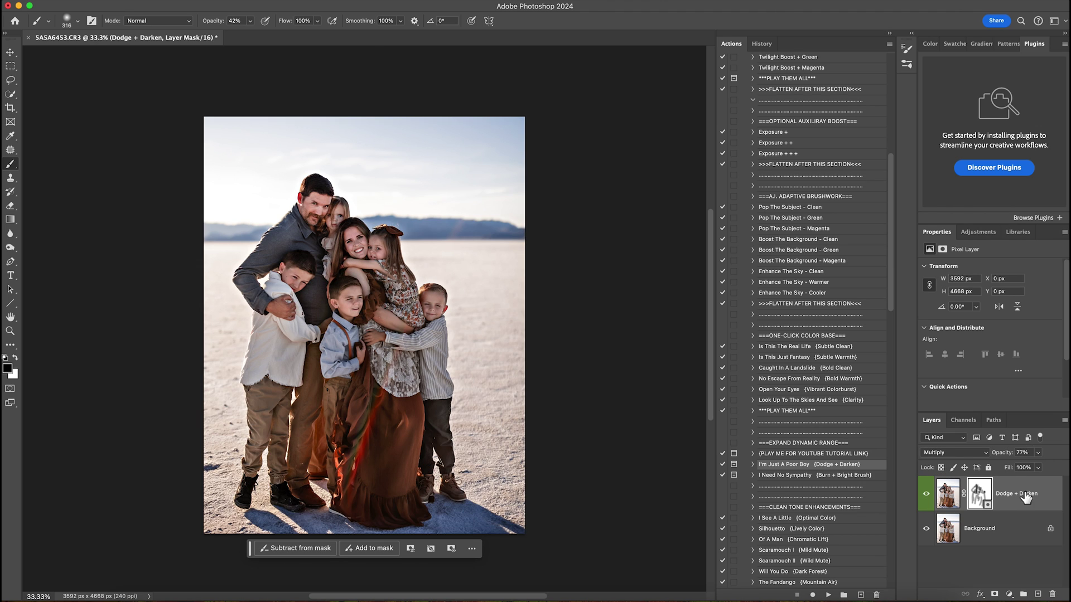
Flatten the Dodge + Darken layer into the background and locate the Clean Tone Enhancements actions
right_click(1001, 533)
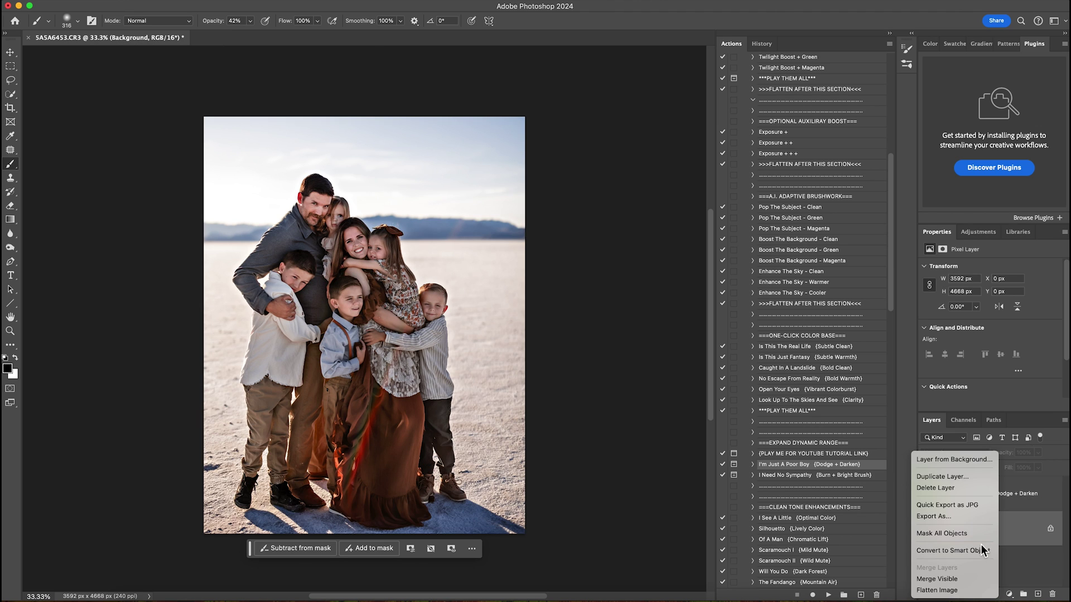
left_click(975, 590)
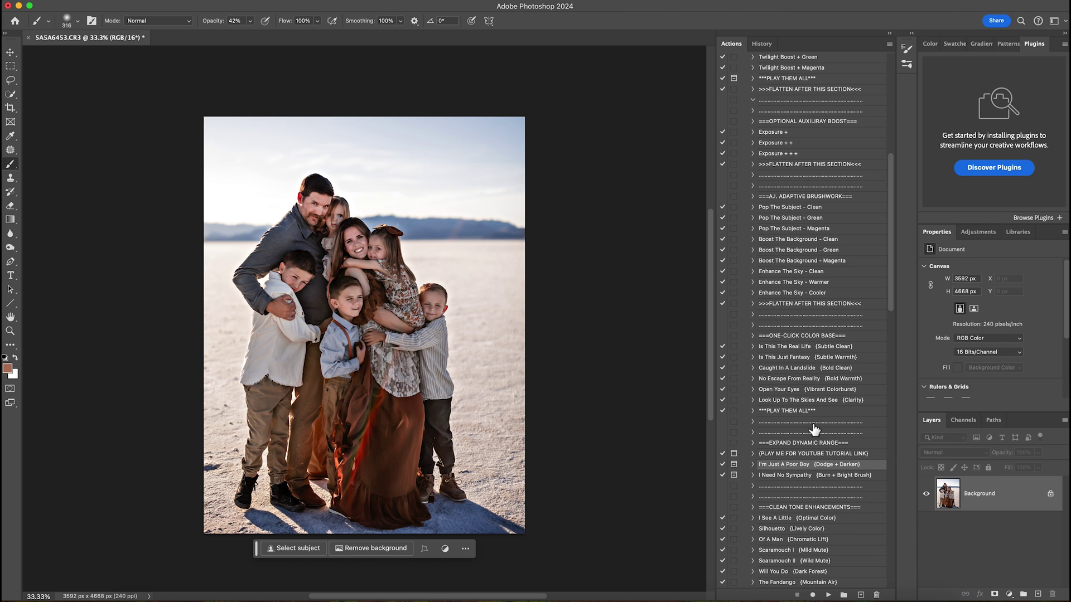
scroll(829, 446, "down", 1)
scroll(828, 446, "down", 15)
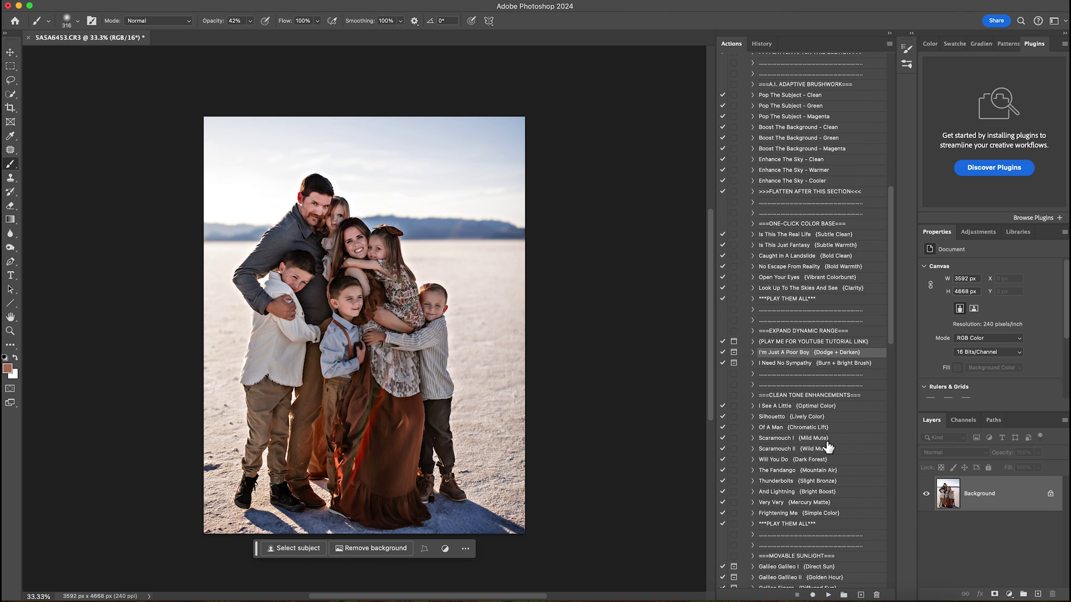
Run the Under Pressure (Tarnished Copper) action from the Artistic Color Grading section
scroll(825, 447, "down", 5)
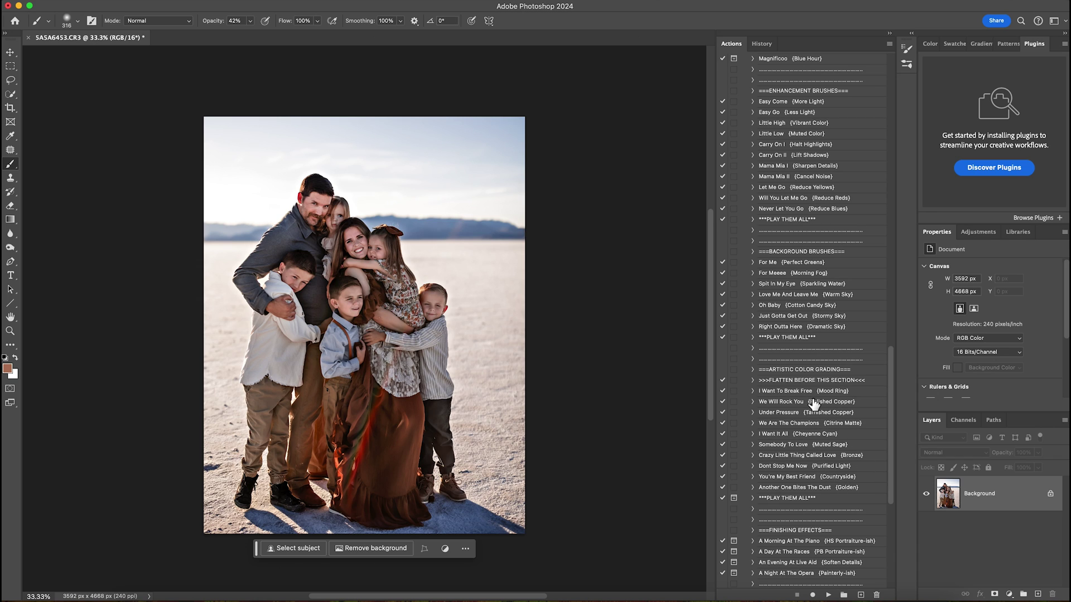
left_click(831, 414)
left_click(829, 595)
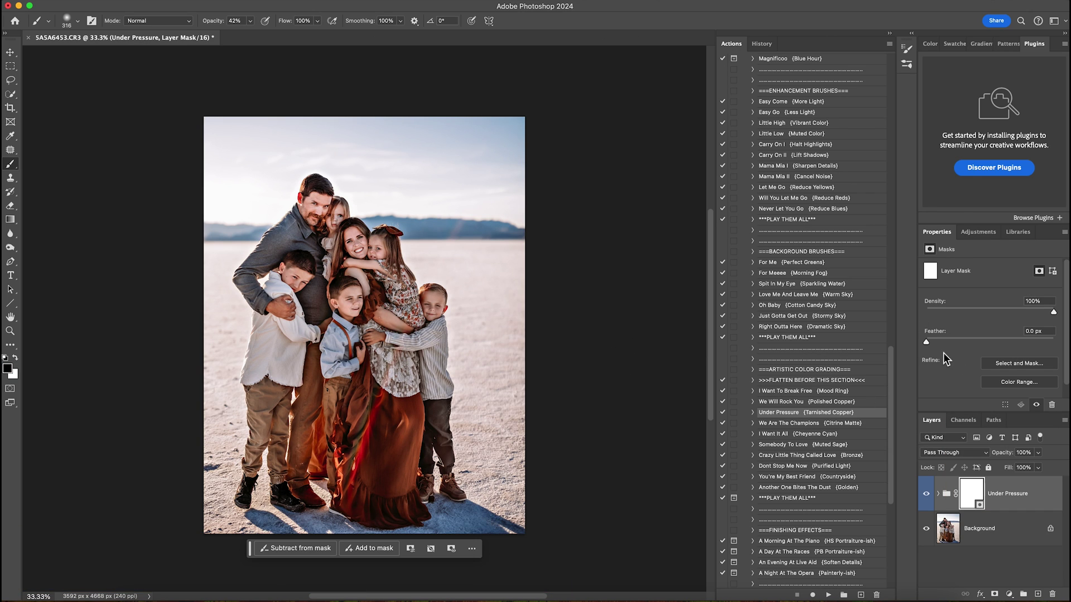
Reduce the Under Pressure layer group's opacity and flatten the image
left_click(1037, 453)
right_click(987, 528)
left_click(1021, 591)
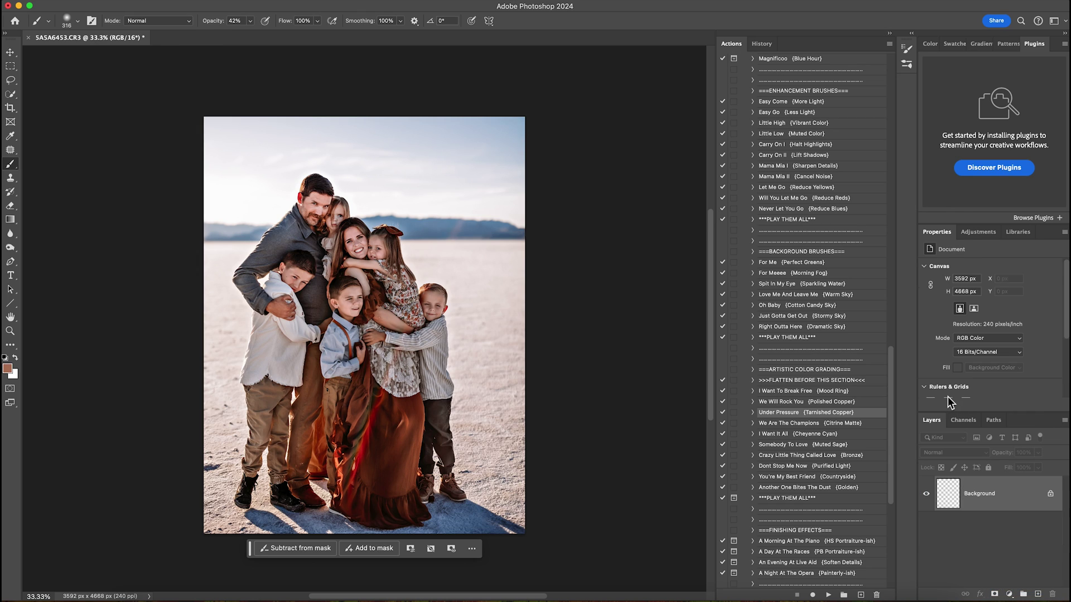
Run the We Are The Champions (Citrine Matte) action and paint black on its mask over the family with a 2120 px brush at 66% opacity
left_click(826, 424)
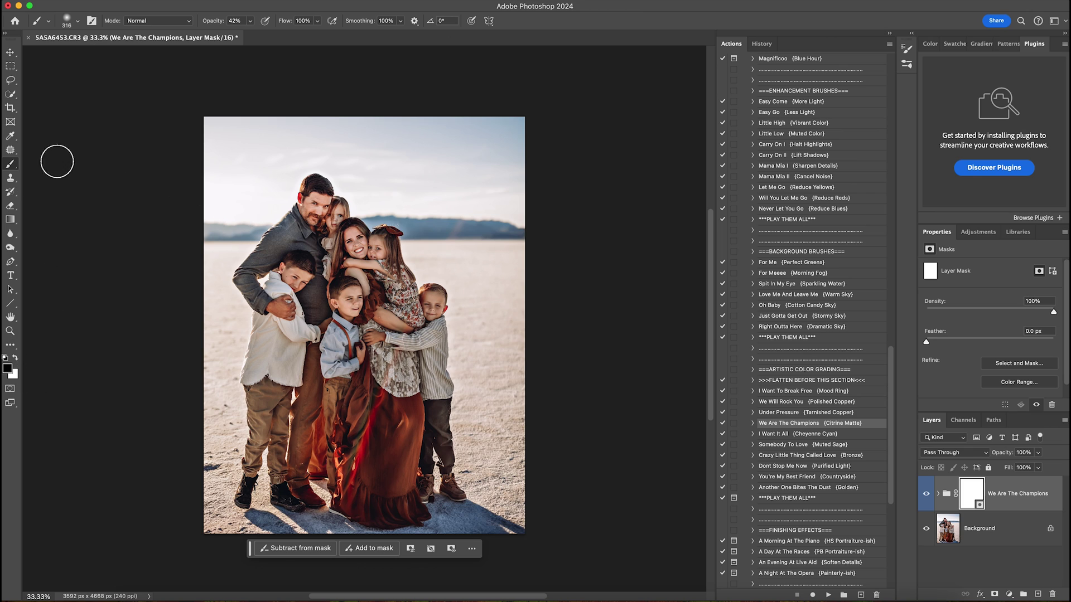
left_click(68, 20)
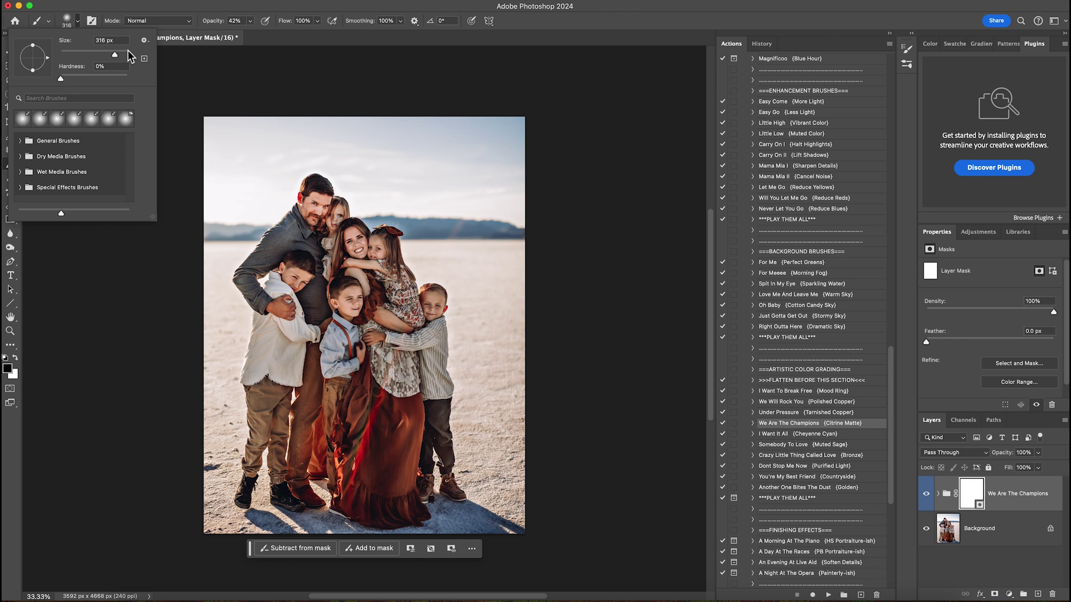
left_click(250, 21)
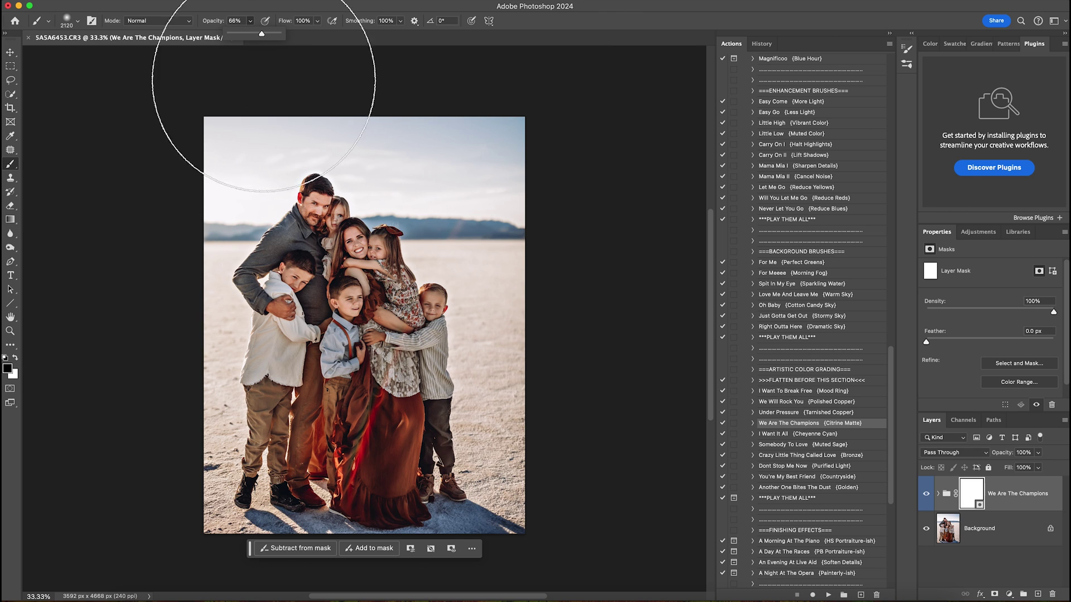
left_click(329, 290)
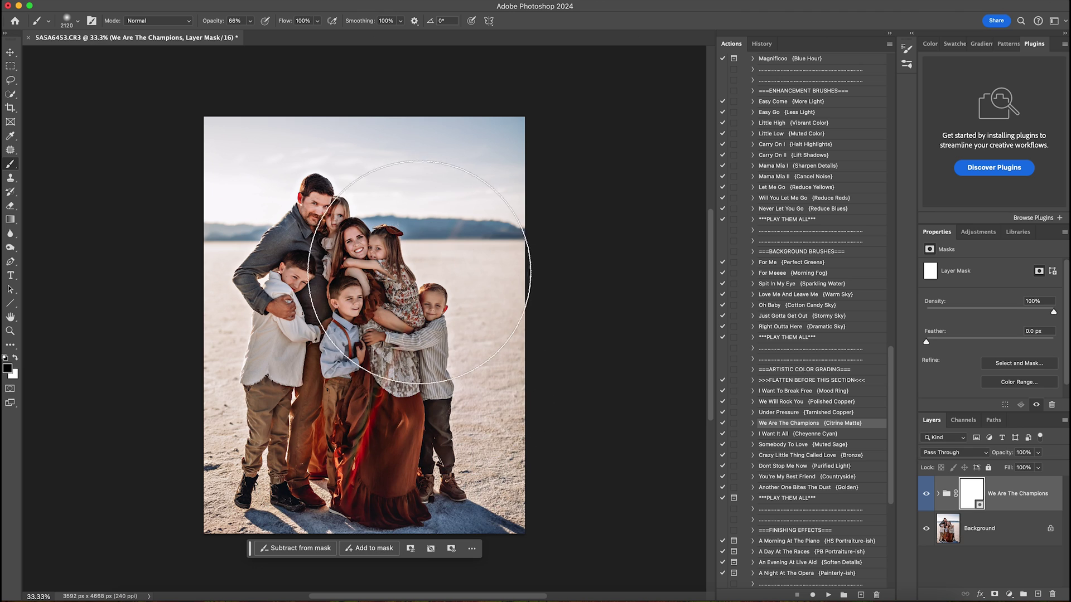
left_click(357, 361)
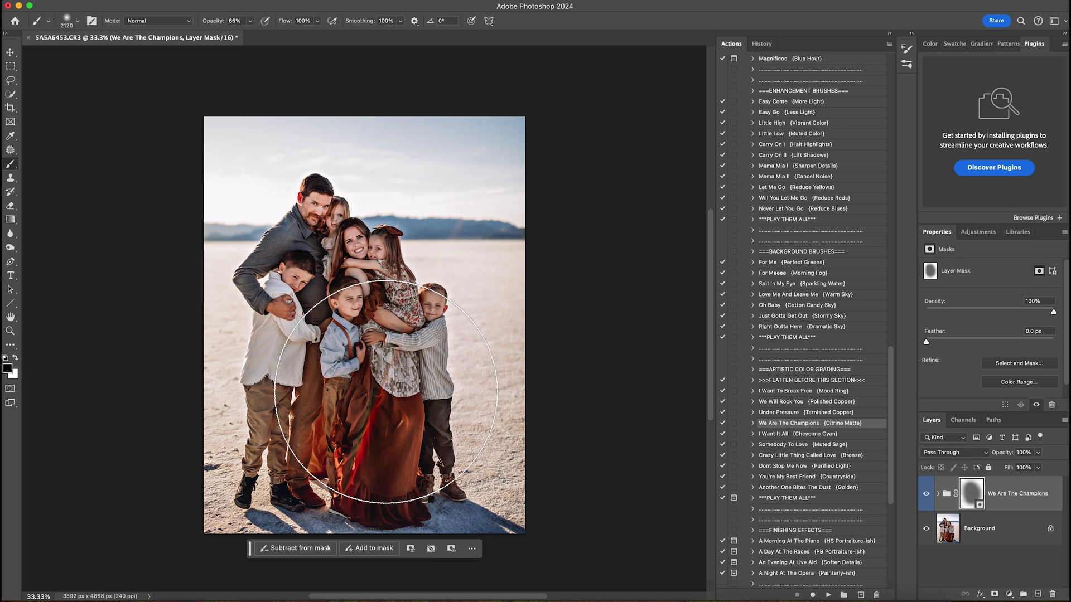
Set the We Are The Champions layer group's opacity to 55% and flatten the image
left_click(1038, 468)
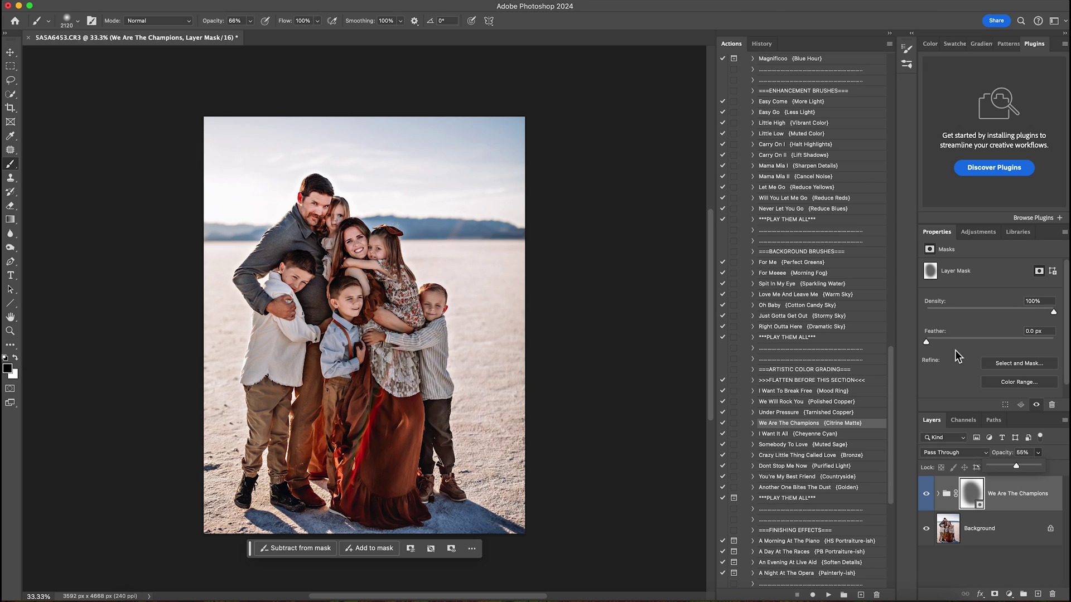
right_click(1016, 540)
left_click(981, 590)
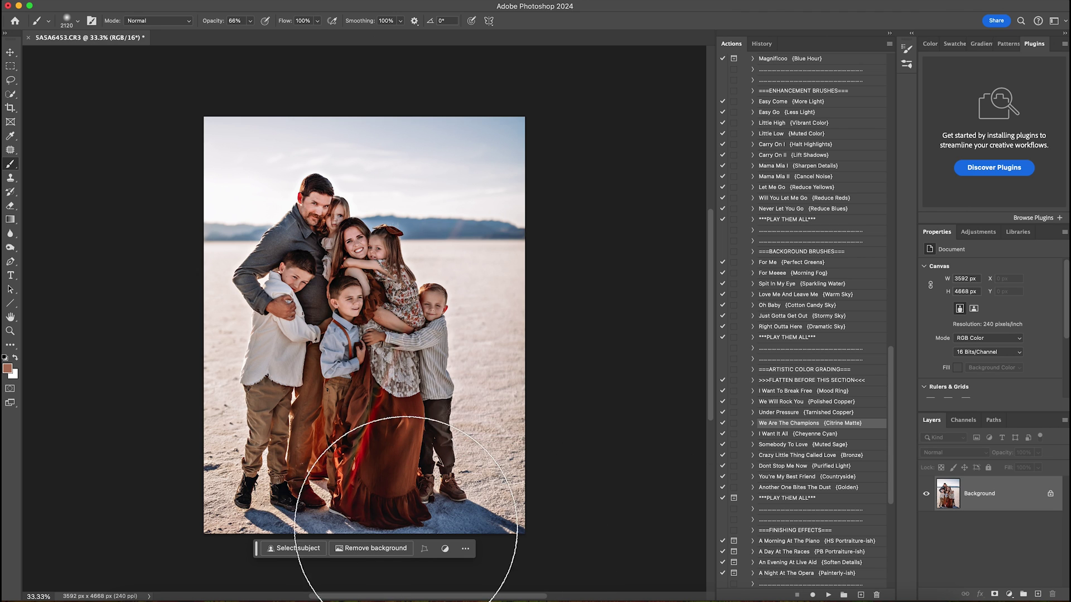
Run the Never Let You Go (Reduce Blues) action from the Enhancement Brushes section
scroll(787, 397, "up", 3)
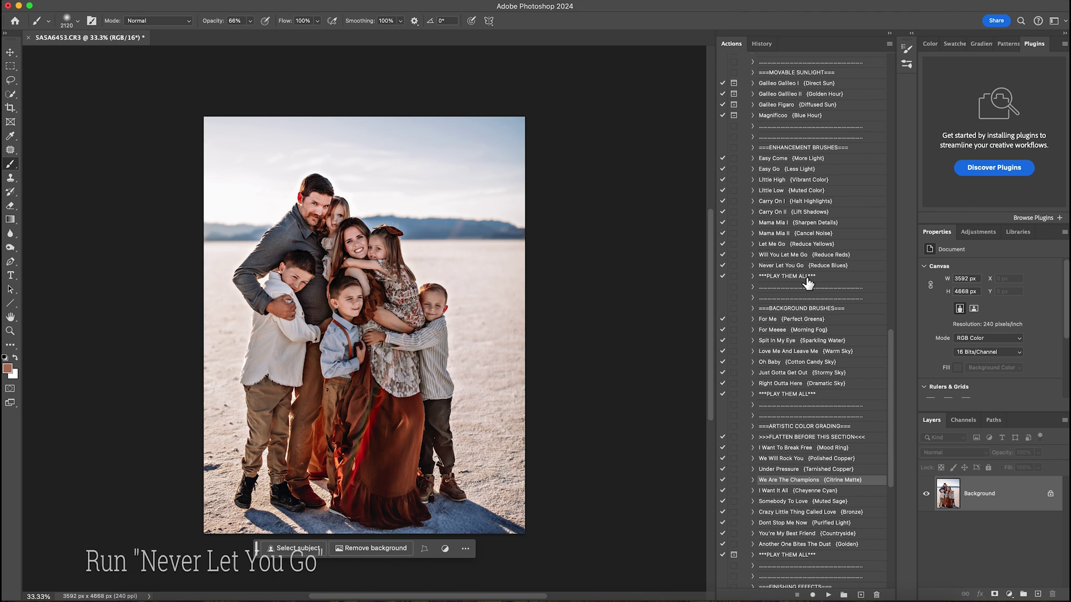
left_click(827, 267)
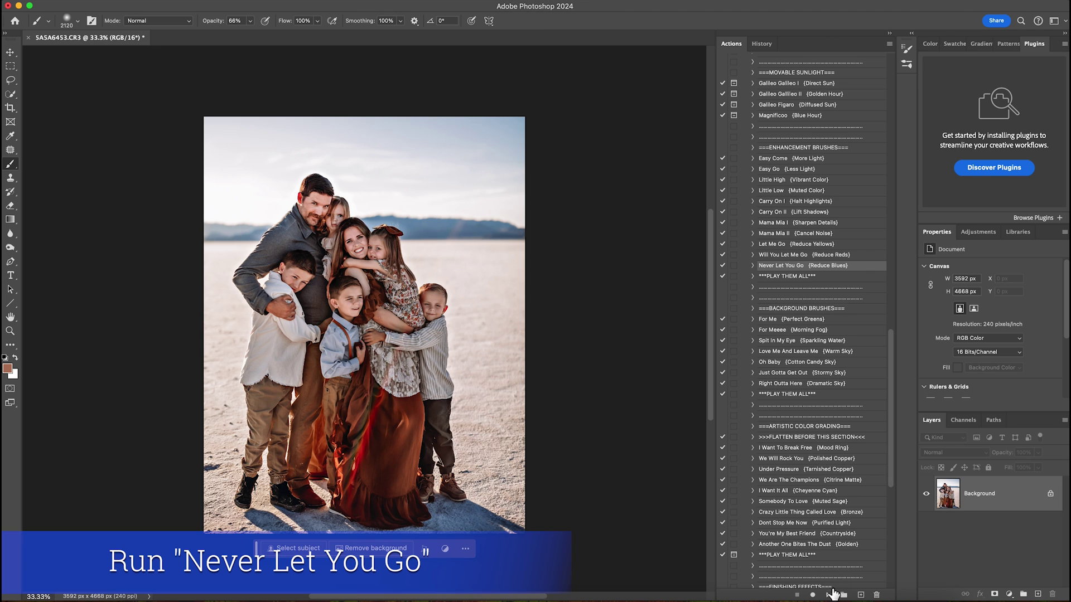
left_click(828, 594)
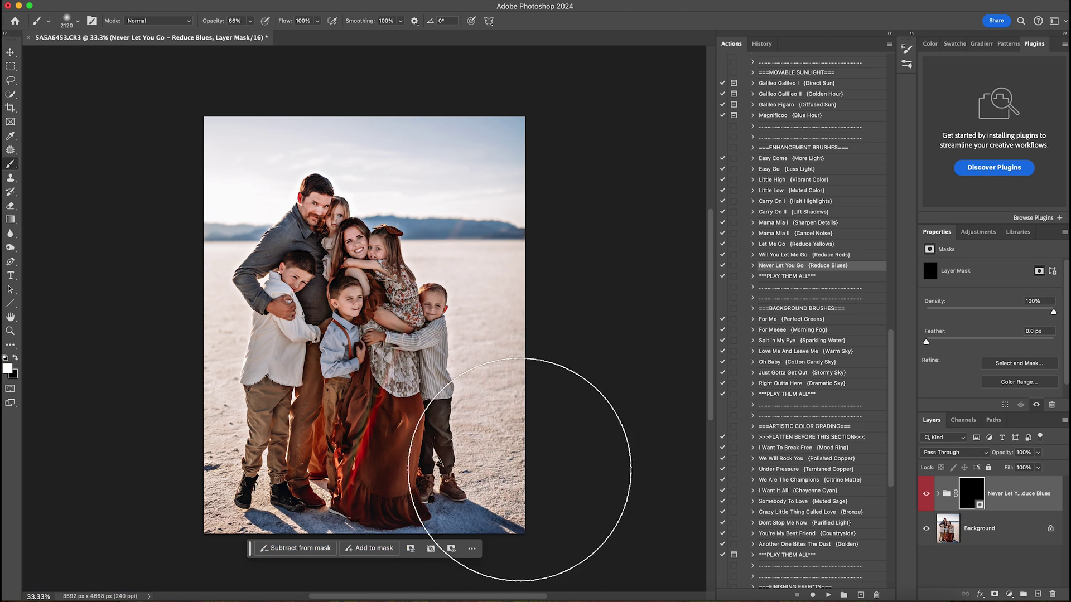
Paint white on the Reduce Blues mask over the bluish shadows on the ground beside the family and flatten the image
mouse_move(518, 515)
left_mouse_down()
mouse_move(422, 549)
mouse_move(282, 538)
mouse_move(530, 506)
mouse_move(442, 543)
mouse_move(206, 542)
mouse_move(164, 474)
mouse_move(515, 522)
mouse_move(517, 467)
left_mouse_up()
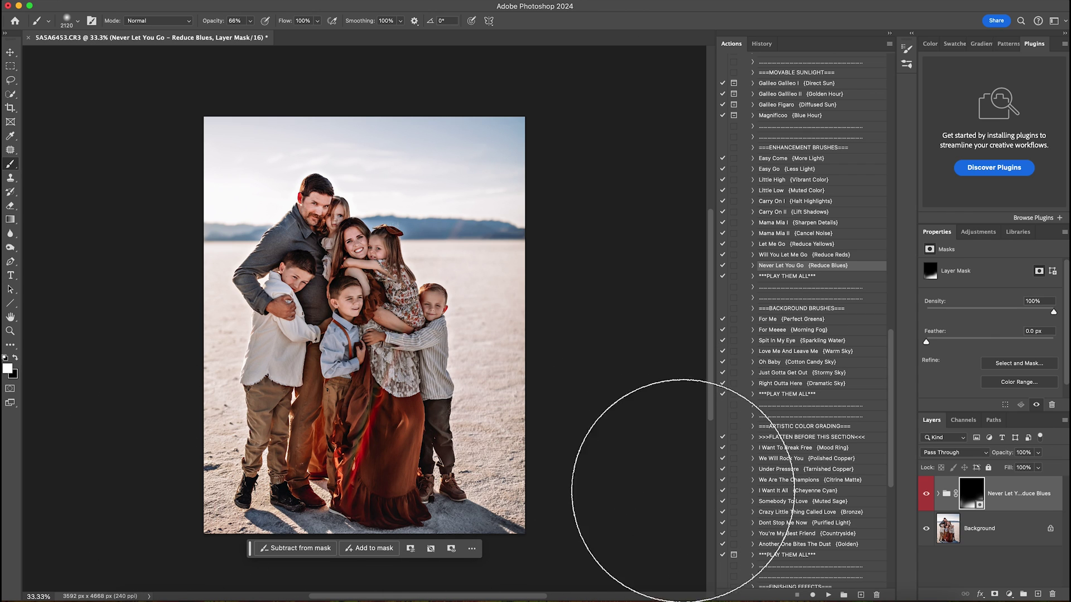
right_click(991, 543)
left_click(1012, 594)
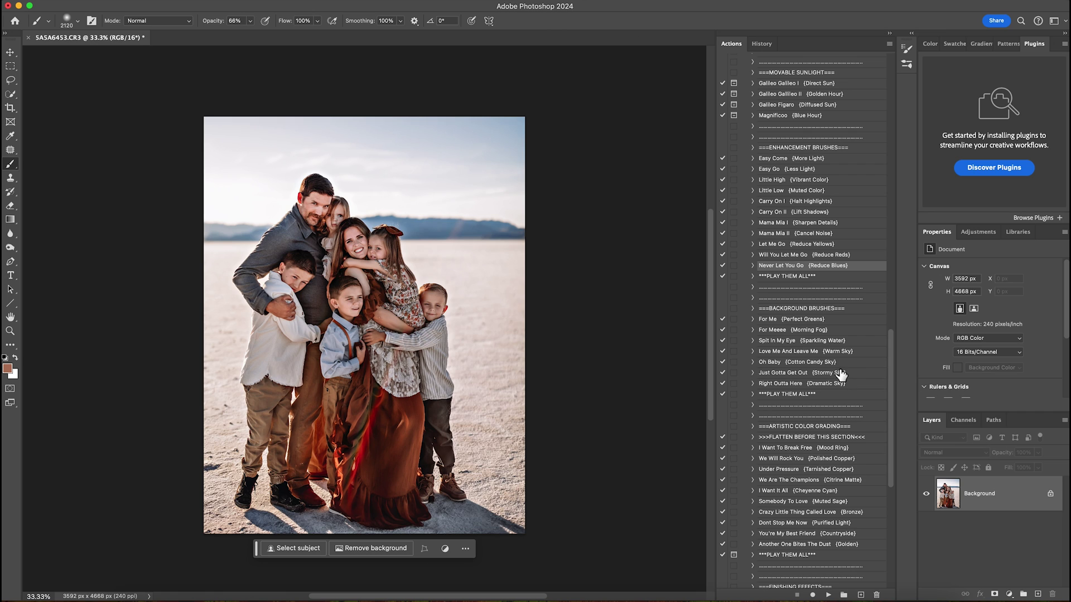
Run the Frightening Me (Simple Color) action from the Clean Tone Enhancements section and flatten its result into the background
scroll(814, 373, "up", 10)
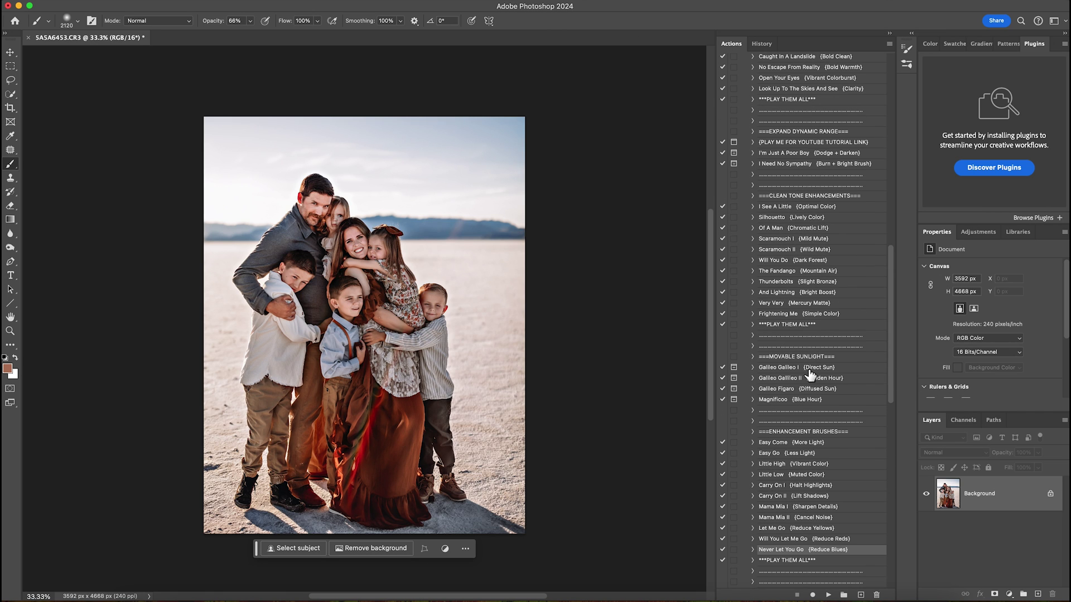
left_click(820, 318)
left_click(828, 595)
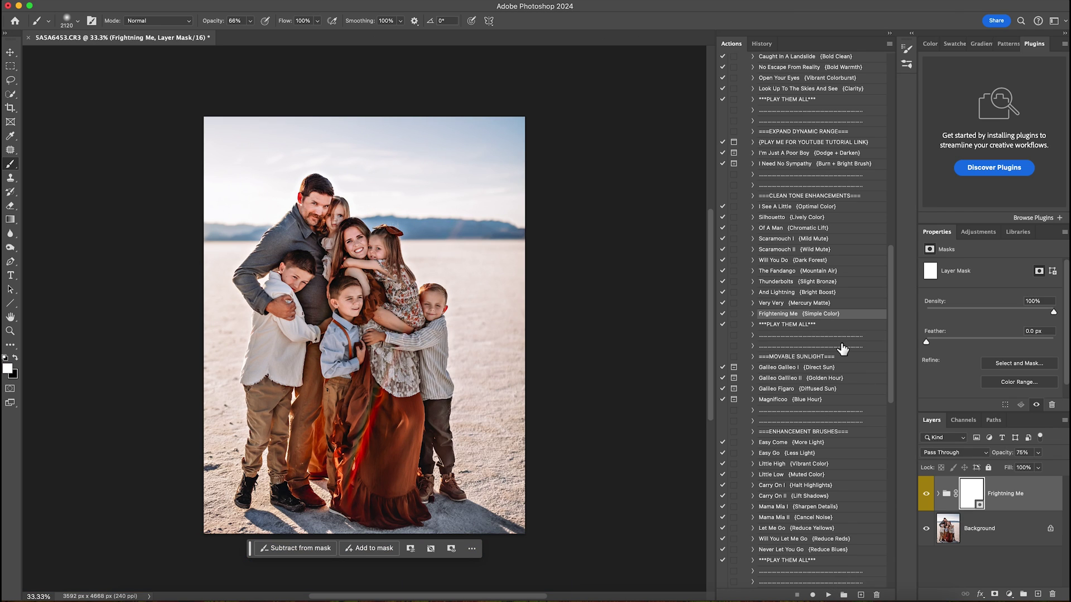
left_click(928, 495)
right_click(1005, 537)
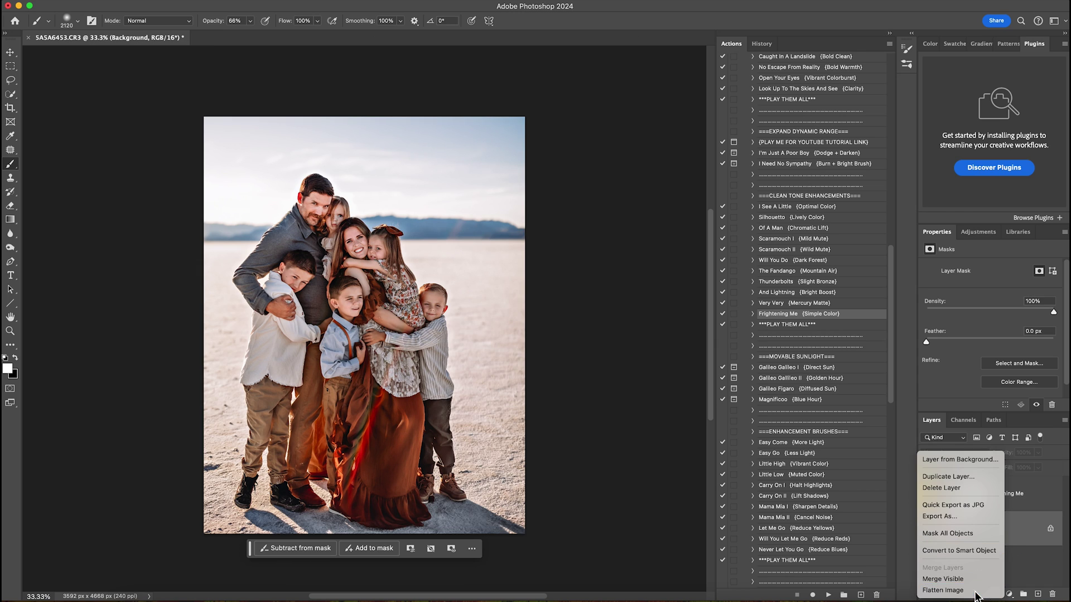
left_click(975, 594)
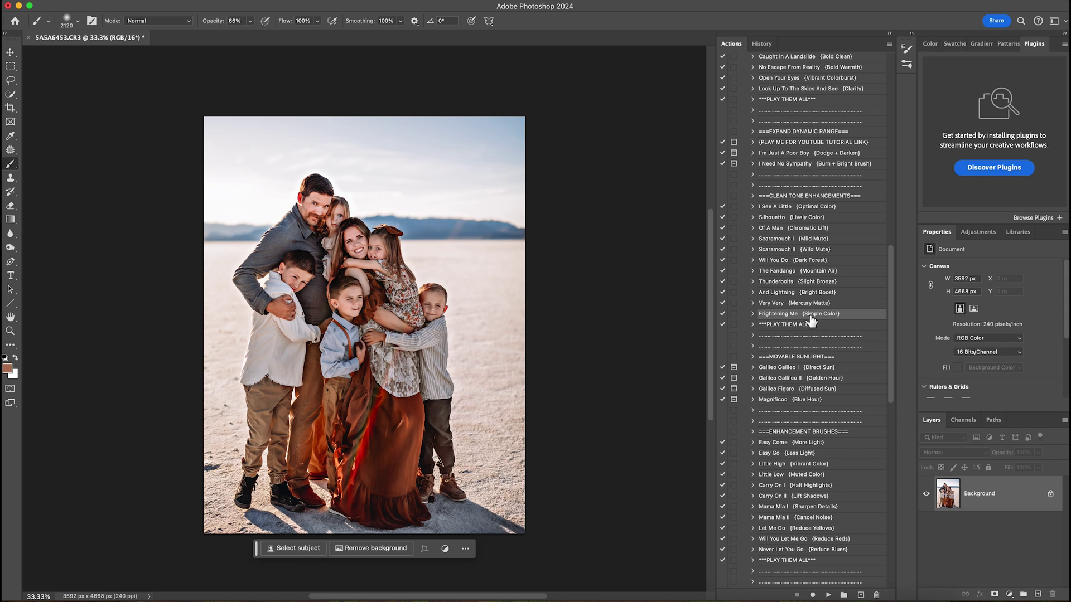
Apply the Carry On I (Halt Highlights) action to the bright surroundings of the family by painting its mask white, and flatten the image
left_click(824, 487)
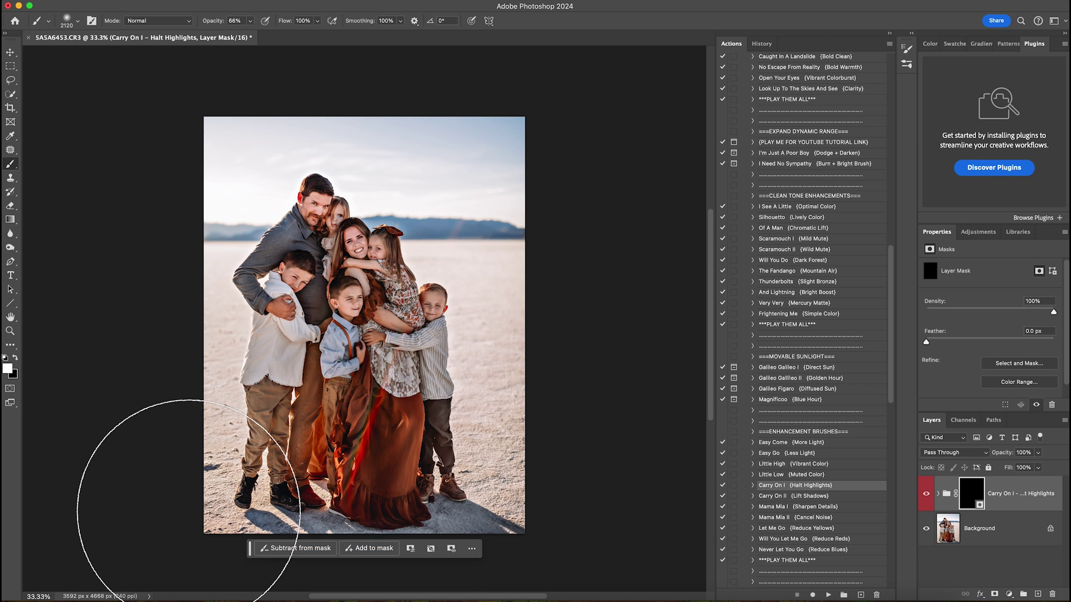
mouse_move(290, 513)
left_mouse_down()
mouse_move(555, 383)
mouse_move(513, 251)
left_mouse_up()
right_click(514, 251)
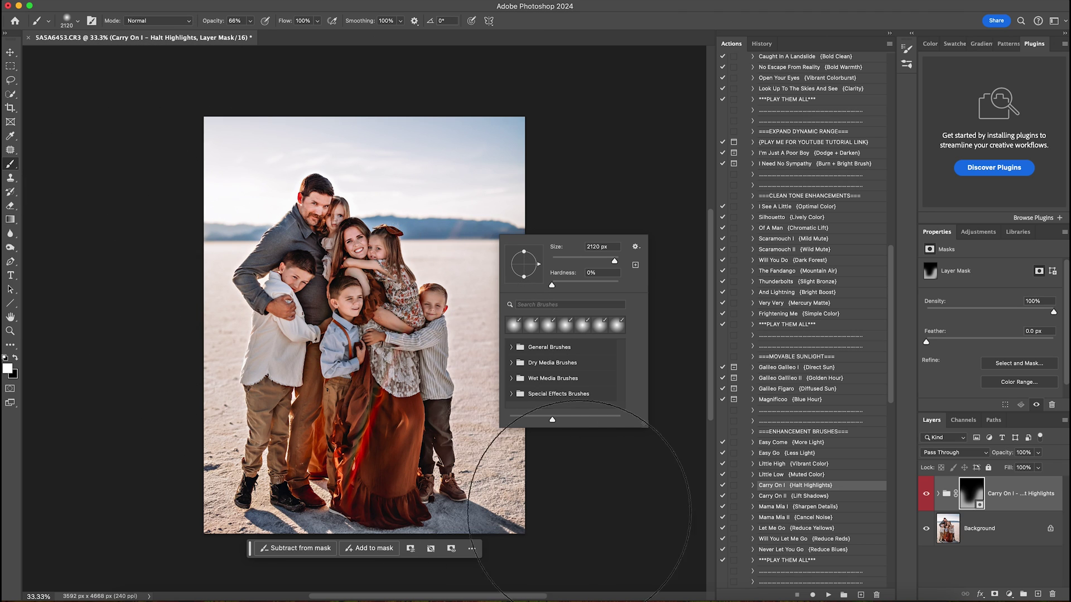
right_click(1012, 536)
left_click(950, 590)
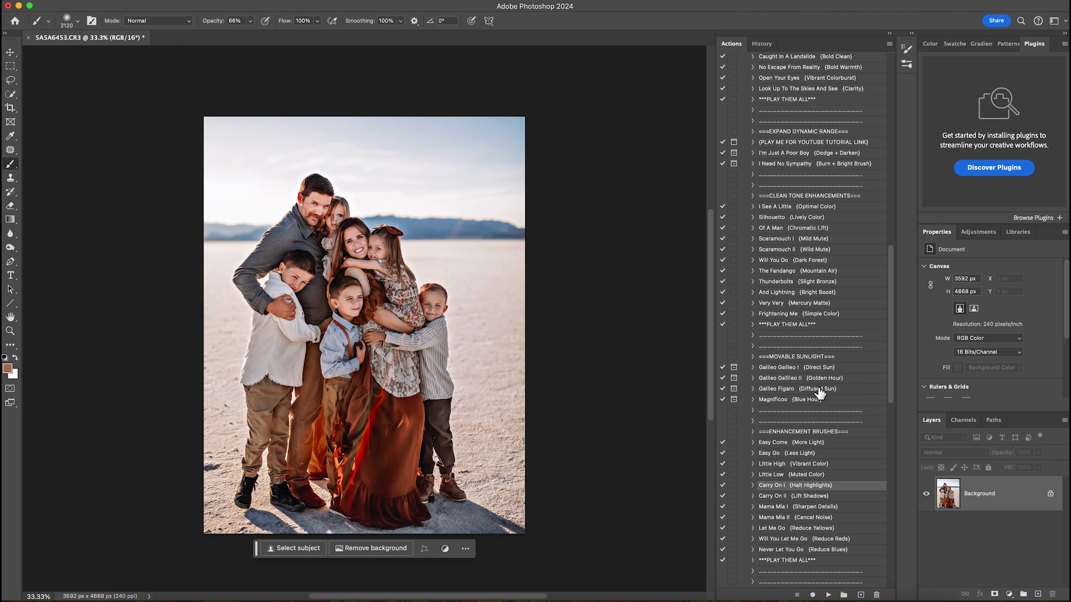
right_click(511, 248)
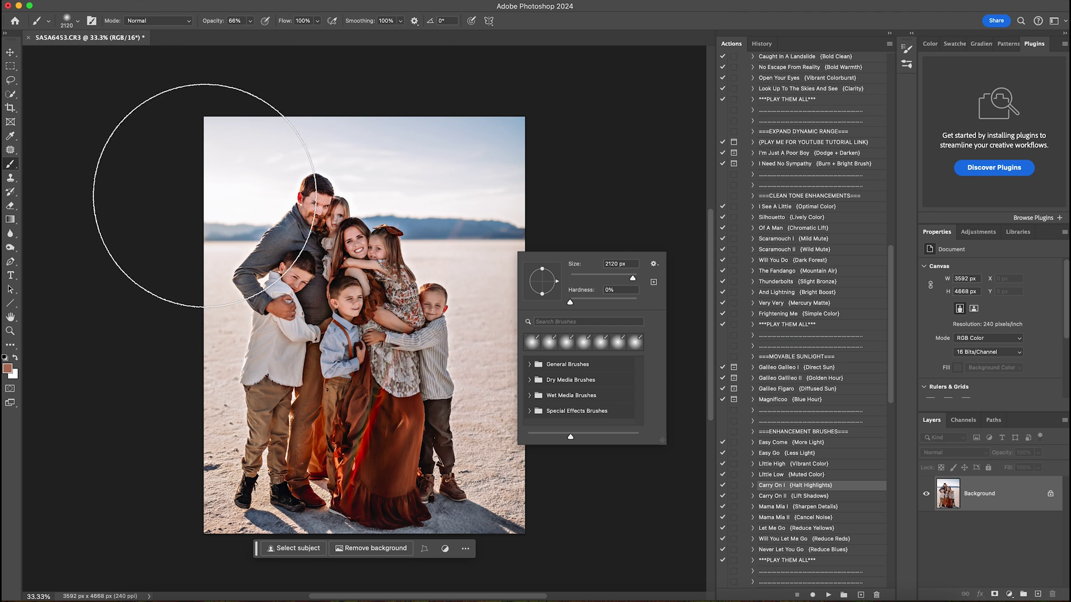
right_click(401, 212)
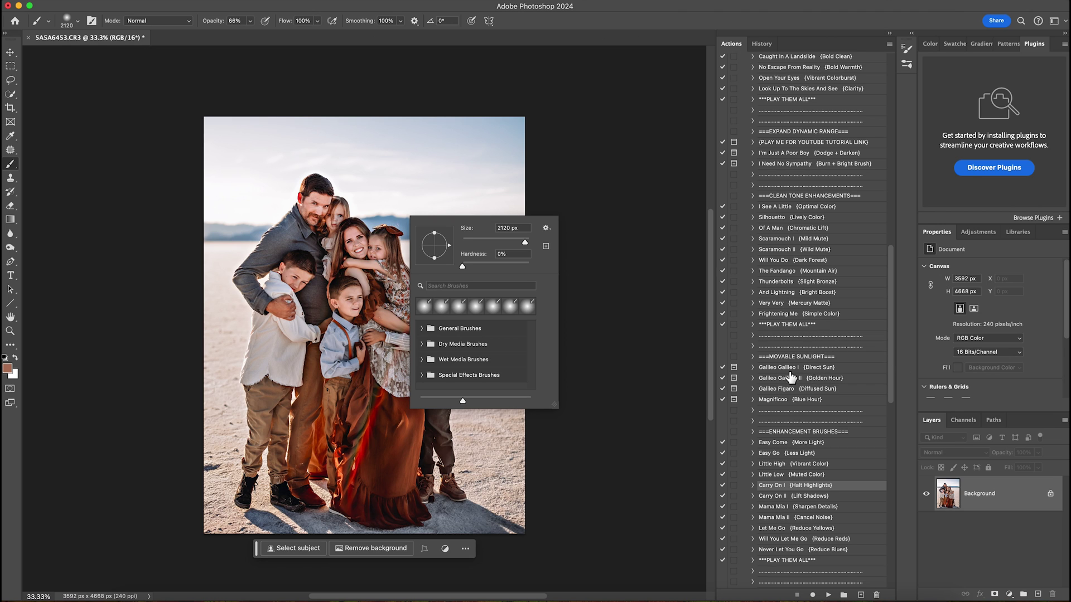
Run the Galileo Figaro (Diffused Sun) action, continuing past its pause to the gradient fill settings
left_click(829, 392)
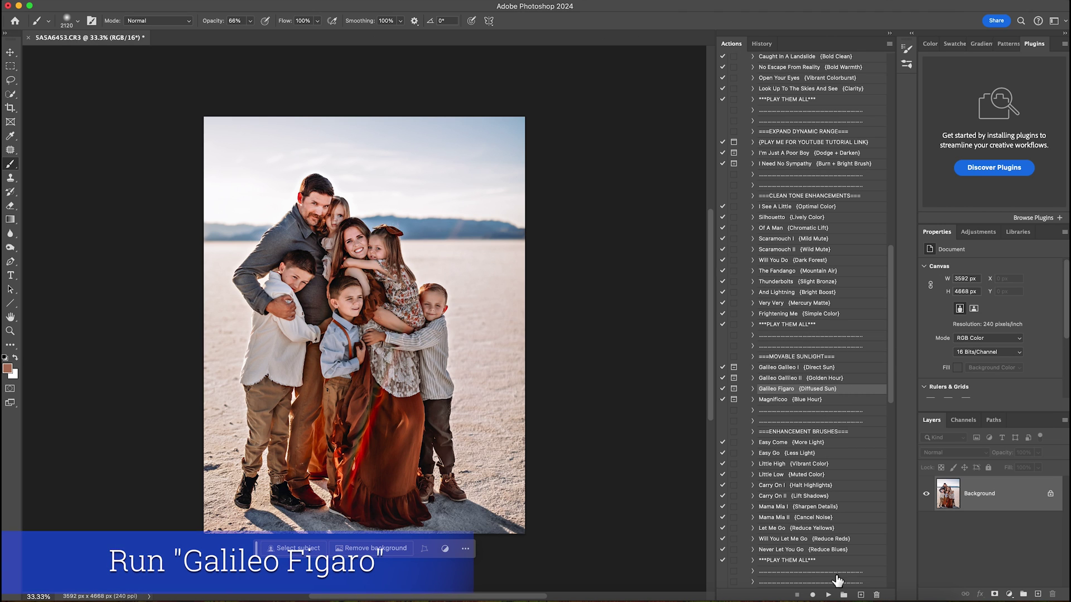
left_click(828, 595)
left_click(566, 229)
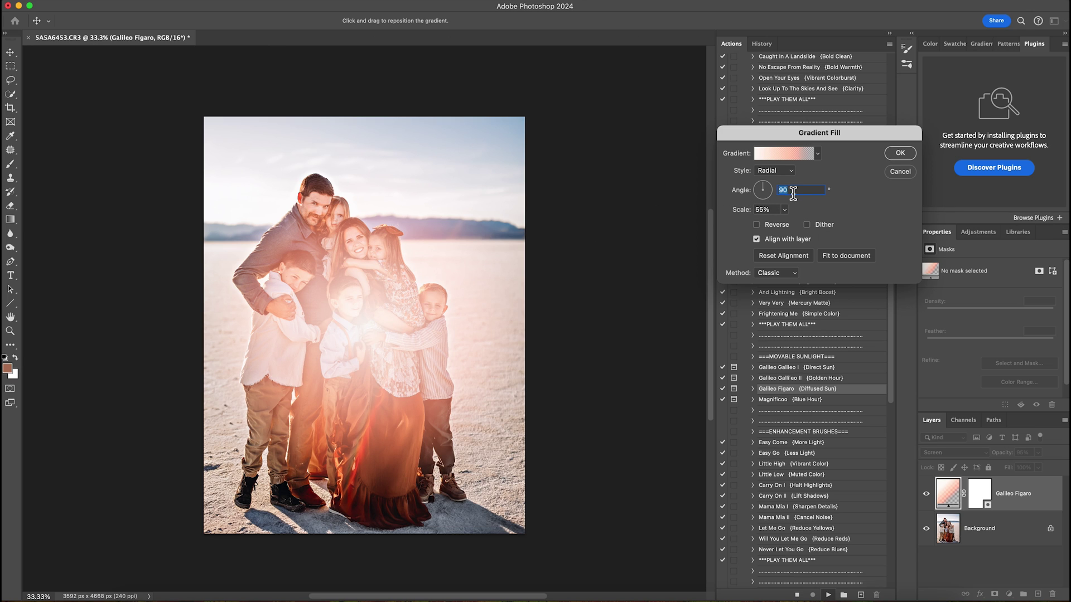
Set the sunlight gradient to Reflected style at an angle of -21.7° and move the glow beyond the photo's upper-left corner
left_click(771, 172)
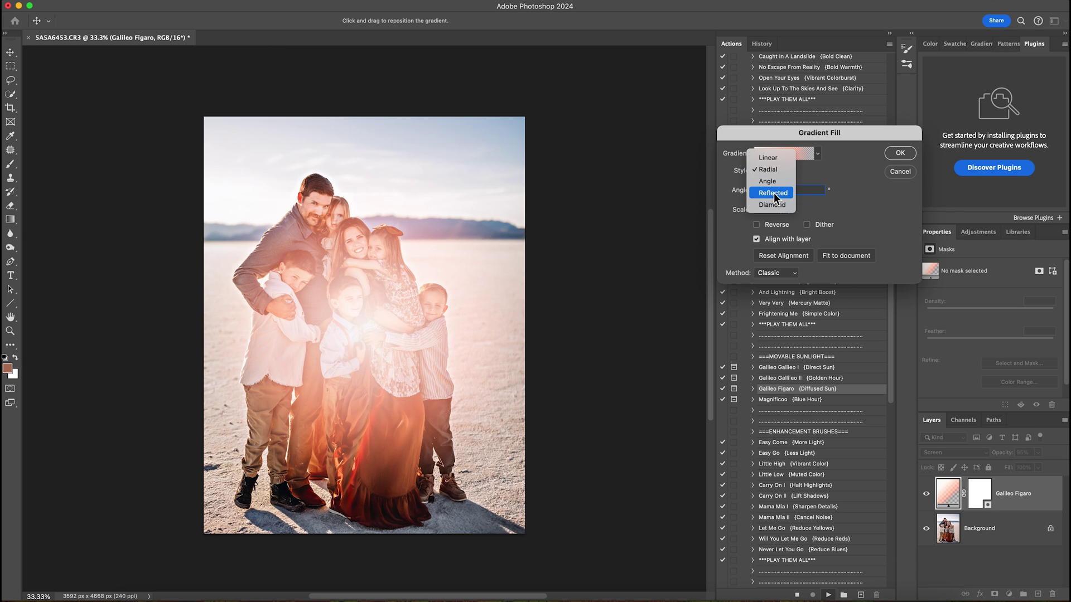
left_click(774, 192)
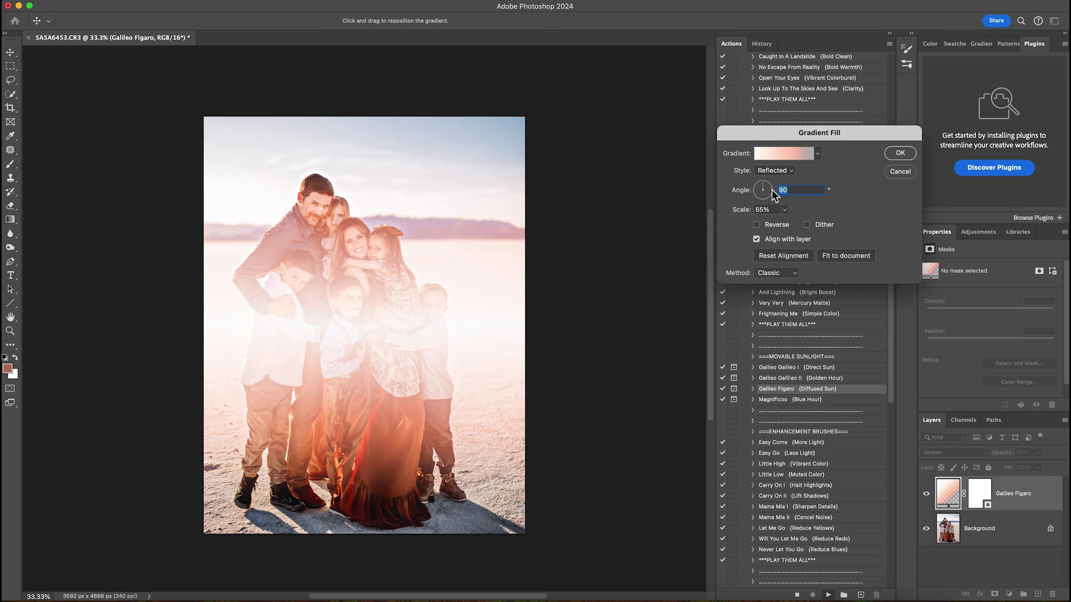
left_click_drag(771, 193, 771, 194)
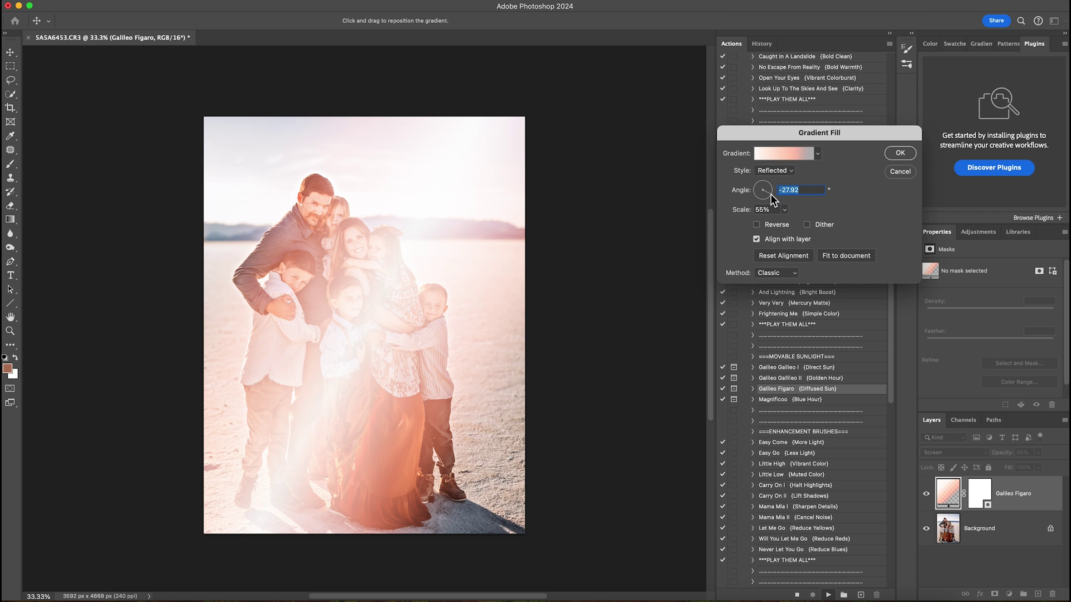
left_click_drag(350, 280, 166, 166)
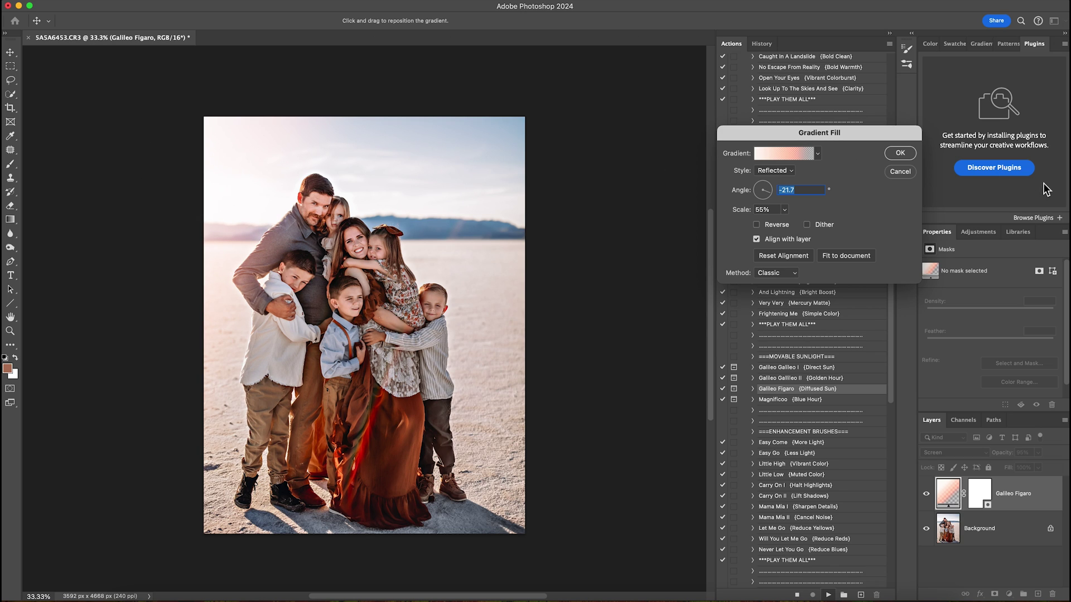
left_click(900, 153)
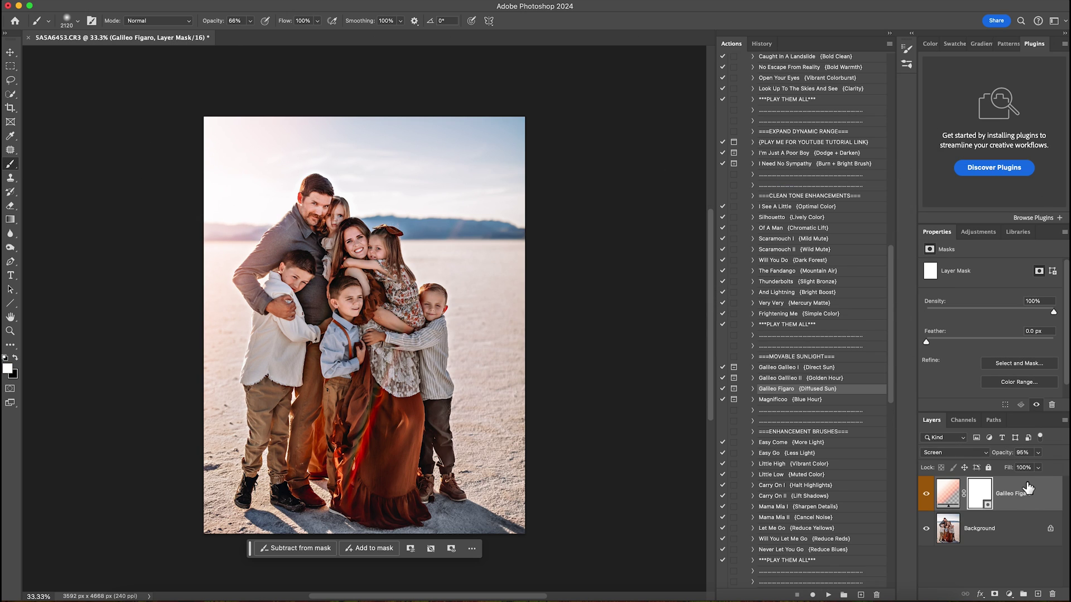
Set the Galileo Figaro layer opacity to 28% and flatten the image
left_click(1038, 454)
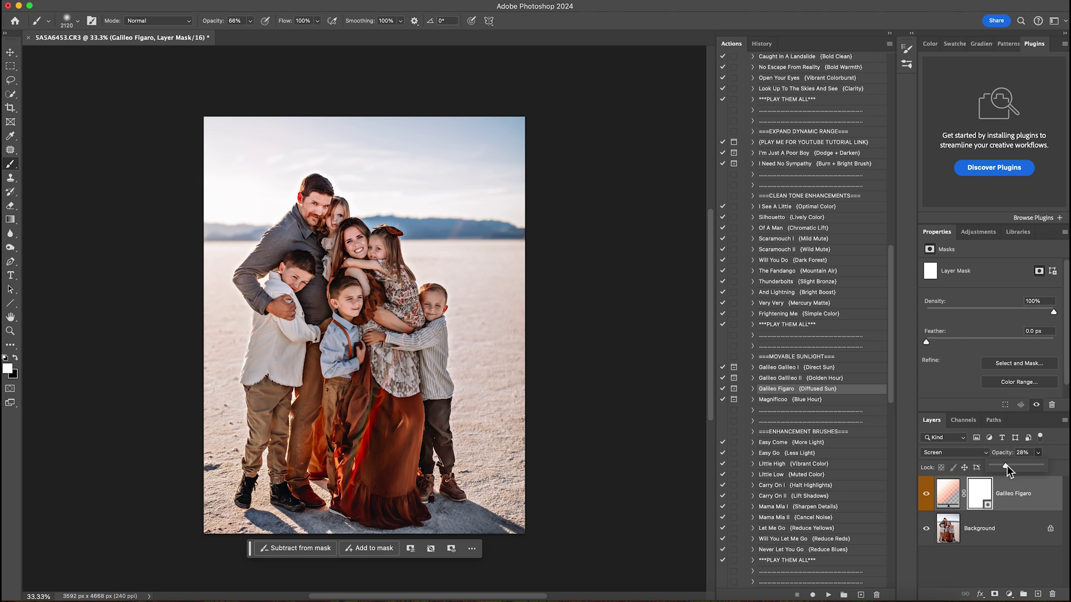
right_click(1016, 532)
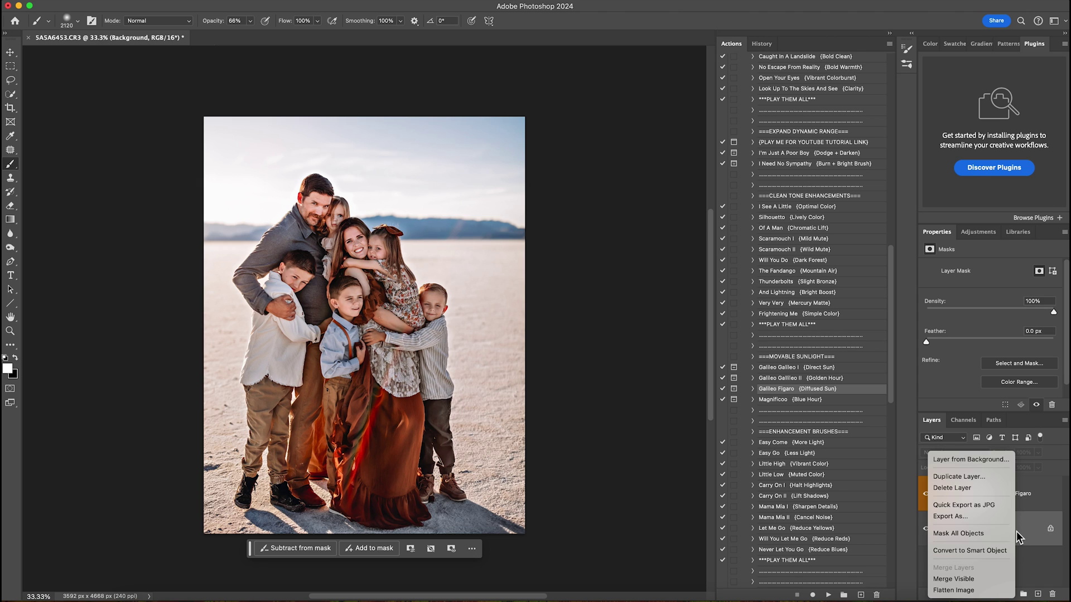
left_click(977, 591)
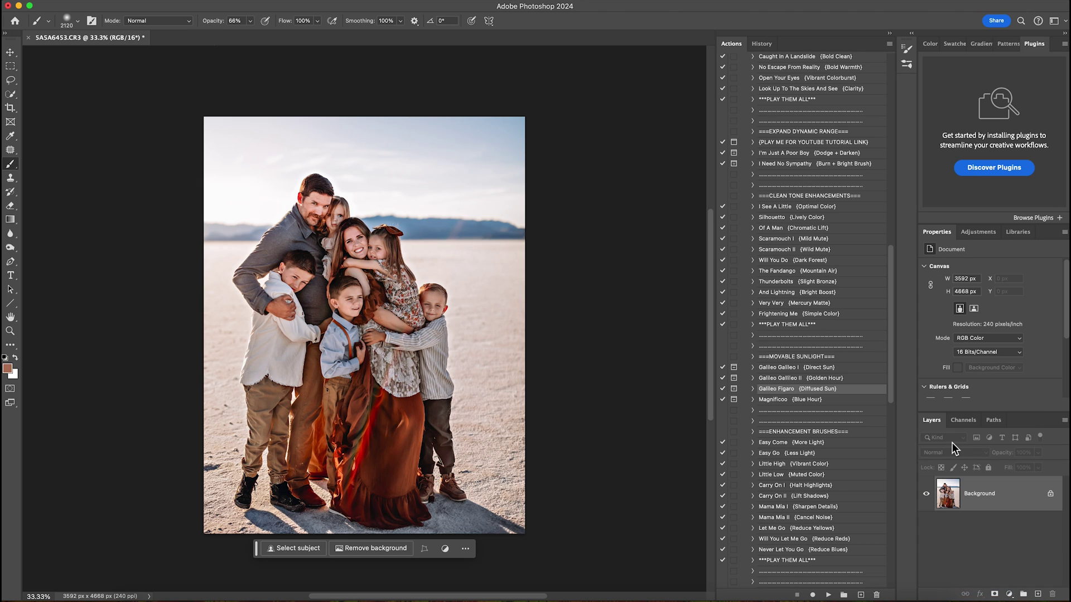
scroll(819, 327, "down", 5)
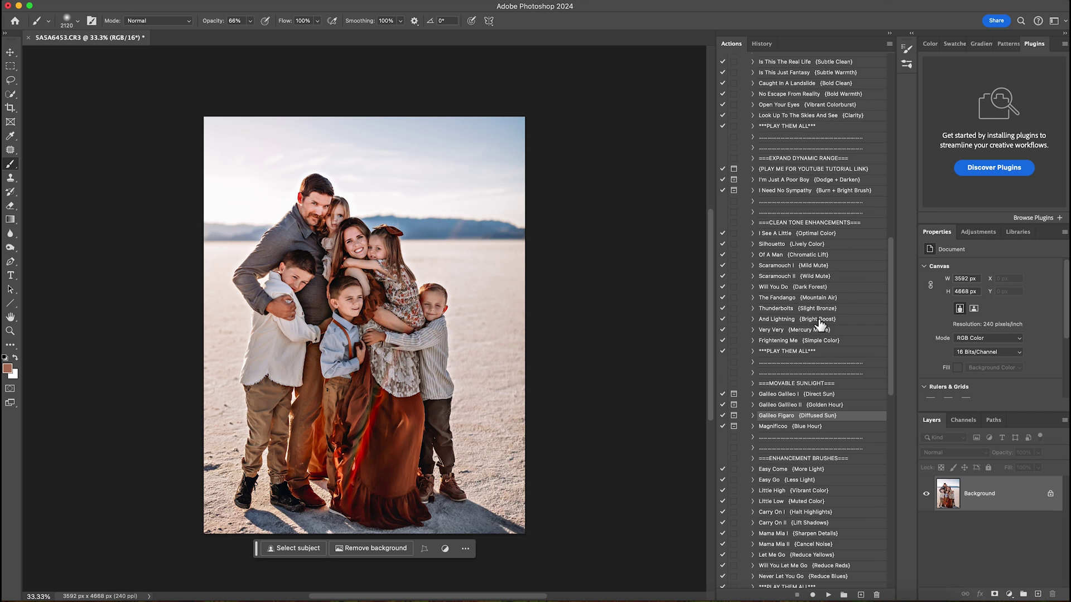
Run the Right Outta Here (Dramatic Sky) action and set the brush size to 1400 px
scroll(820, 327, "down", 2)
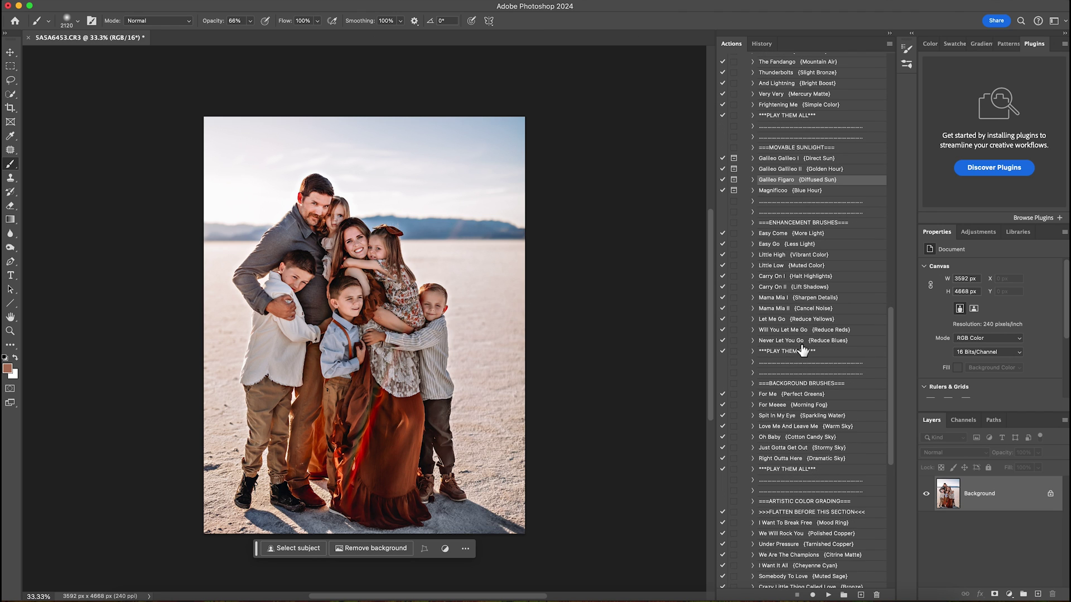
left_click(834, 460)
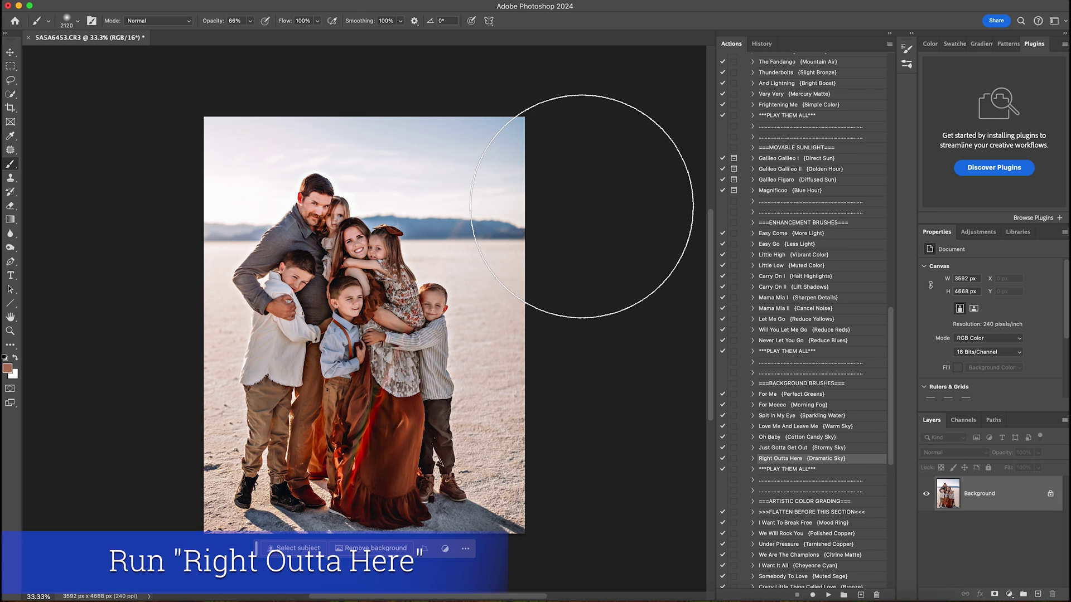
left_click(829, 595)
left_click(66, 19)
left_click_drag(124, 57, 119, 54)
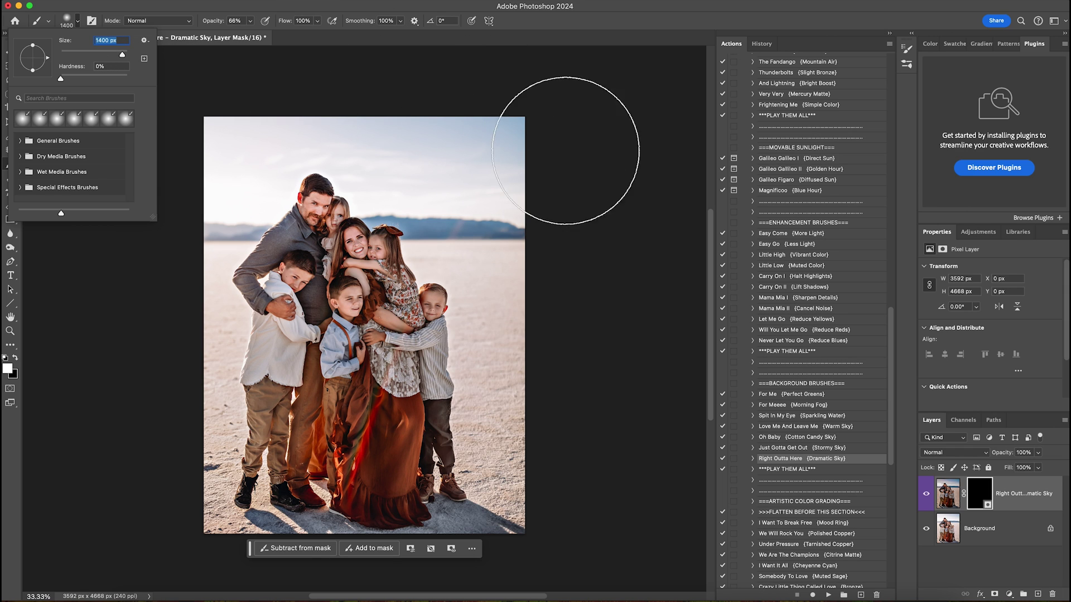
left_click(579, 151)
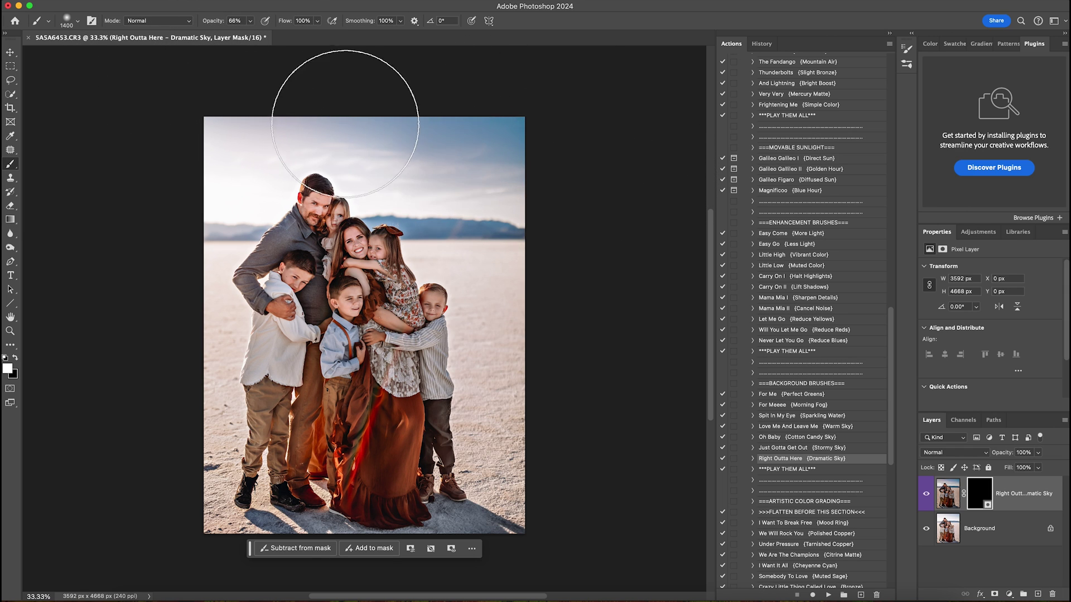
Paint the Dramatic Sky mask white across the sky above the family and flatten the image
mouse_move(184, 66)
left_mouse_down()
mouse_move(513, 84)
mouse_move(519, 113)
left_mouse_up()
left_click(15, 357)
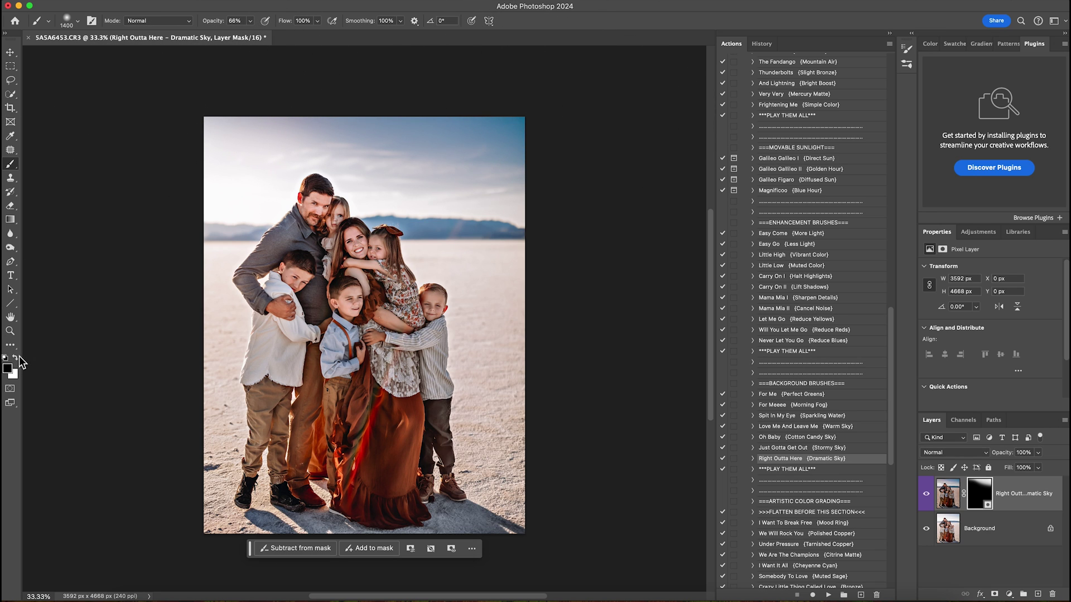
key("super+z")
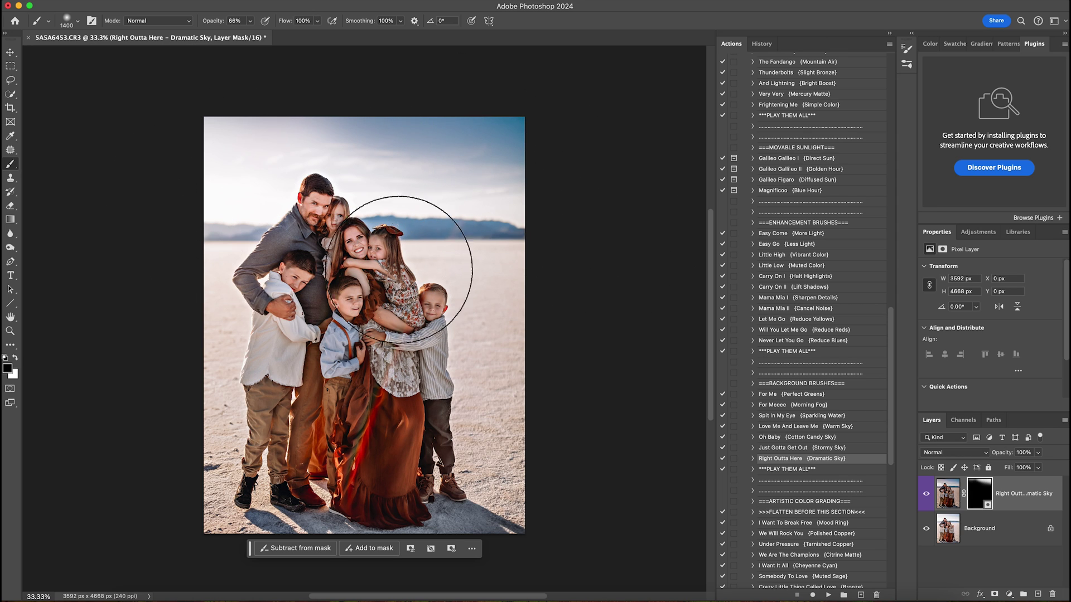
right_click(996, 528)
left_click(977, 590)
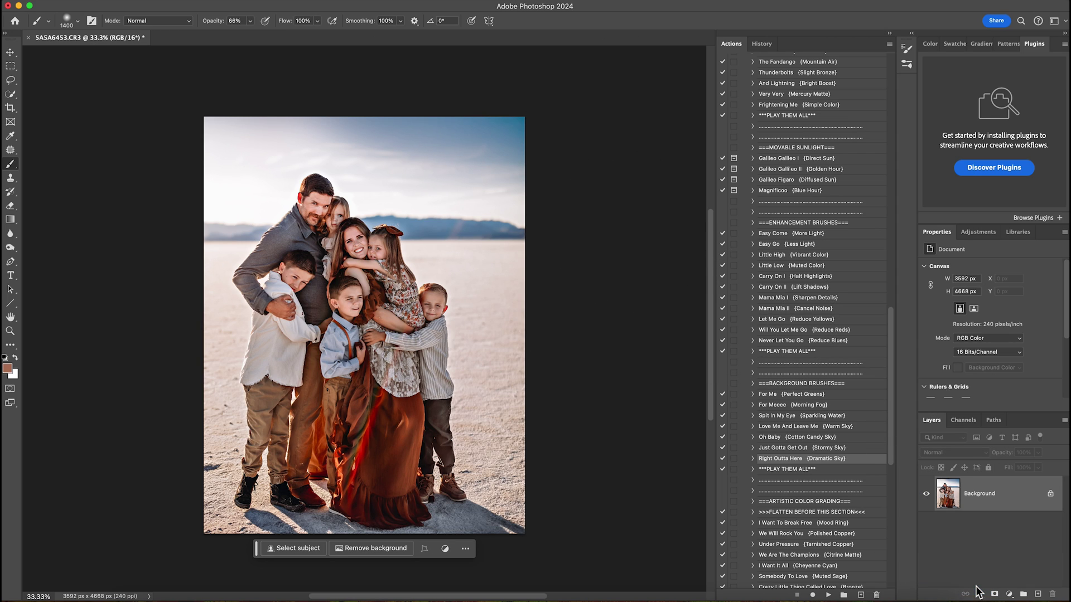
Run the A Day At The Races (PB Portraiture-ish) action, adjust the resulting group's opacity and flatten the image
scroll(770, 395, "down", 10)
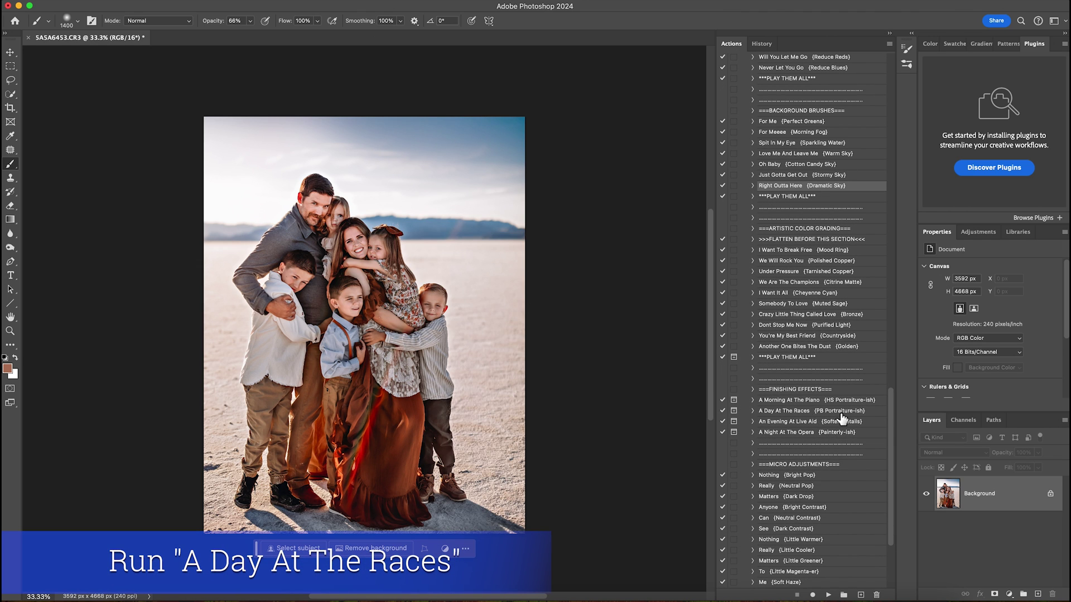
left_click(841, 414)
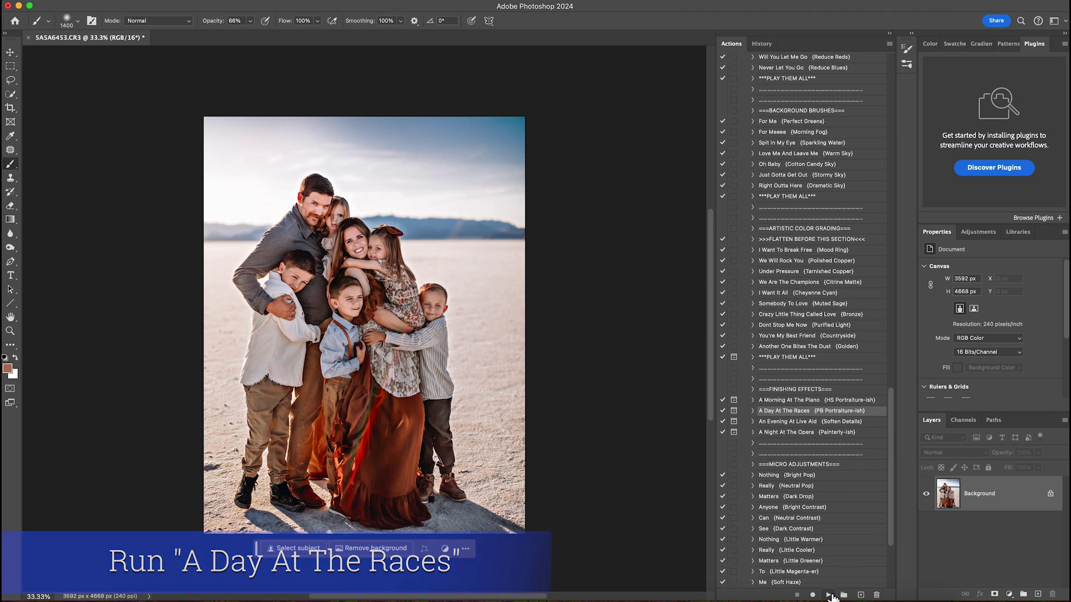
left_click(830, 595)
left_click(574, 218)
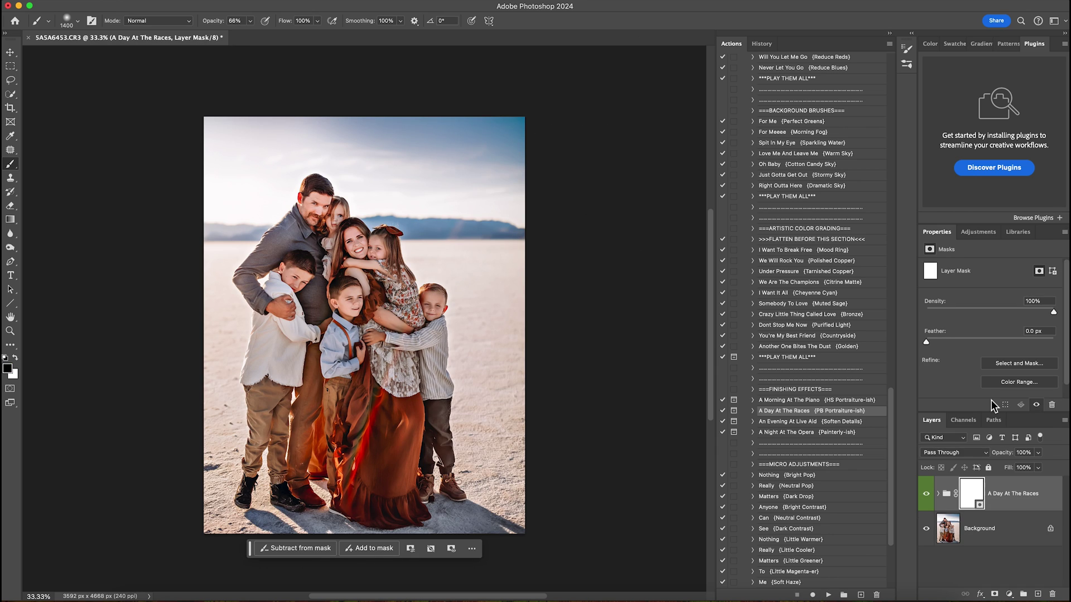
left_click(1038, 452)
right_click(990, 529)
left_click(1007, 592)
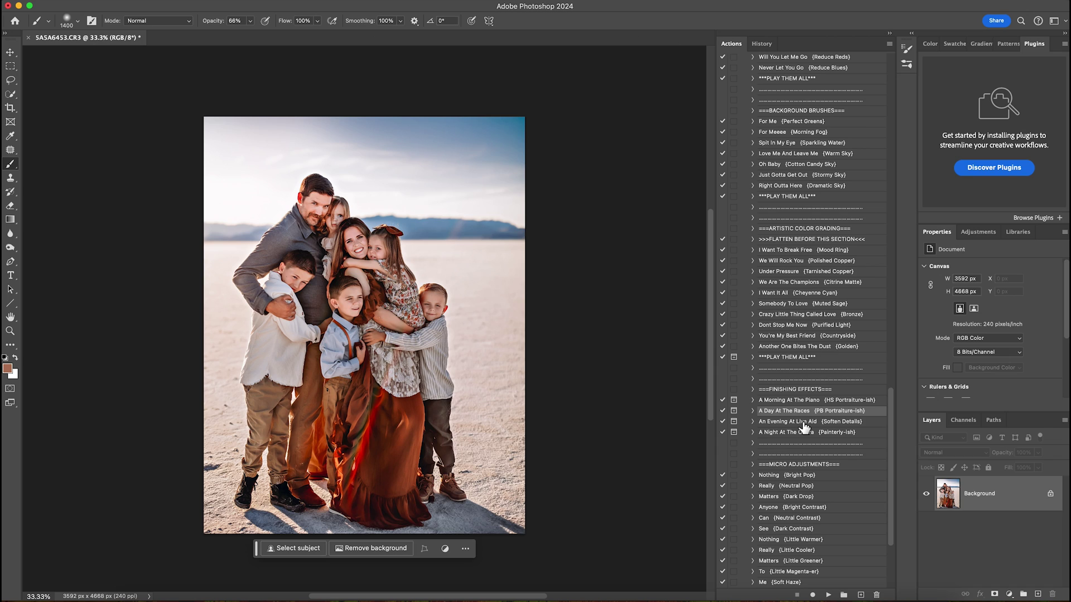
Run the Really (Neutral Pop) action and set its layer opacity to 66%
left_click(797, 487)
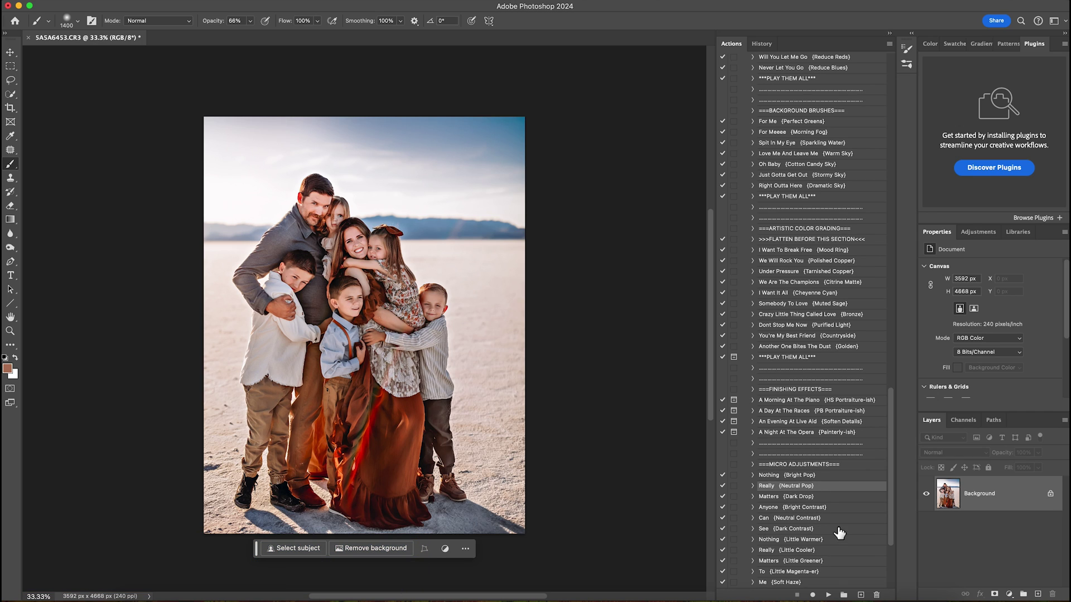
left_click(829, 596)
left_click(1038, 453)
left_click(1023, 466)
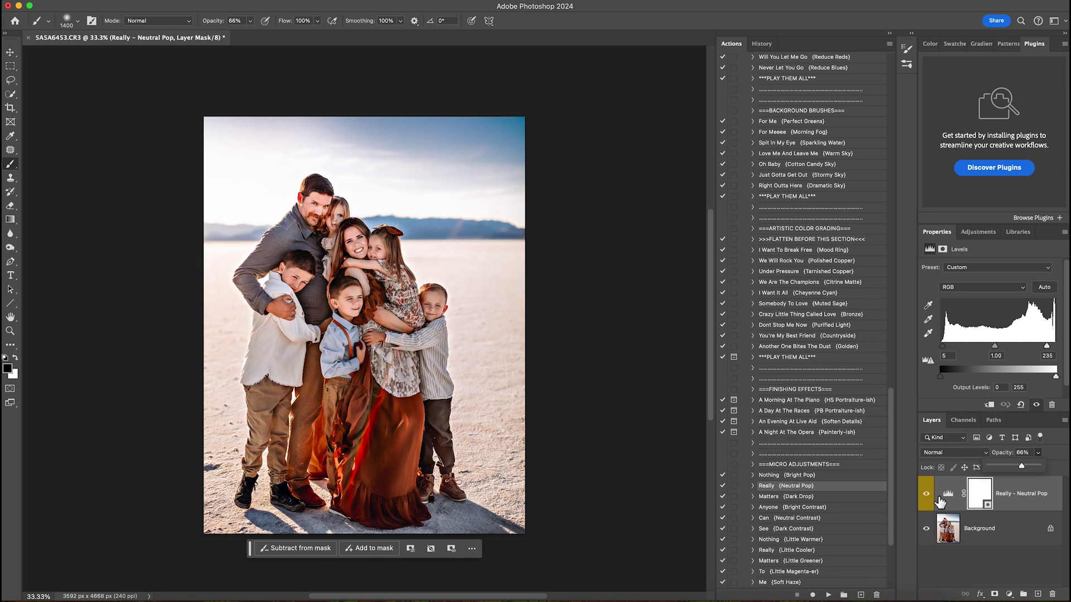
Compare the photo with and without the Neutral Pop layer by toggling its visibility
left_click(926, 495)
left_click(926, 494)
left_click(926, 494)
left_click(927, 494)
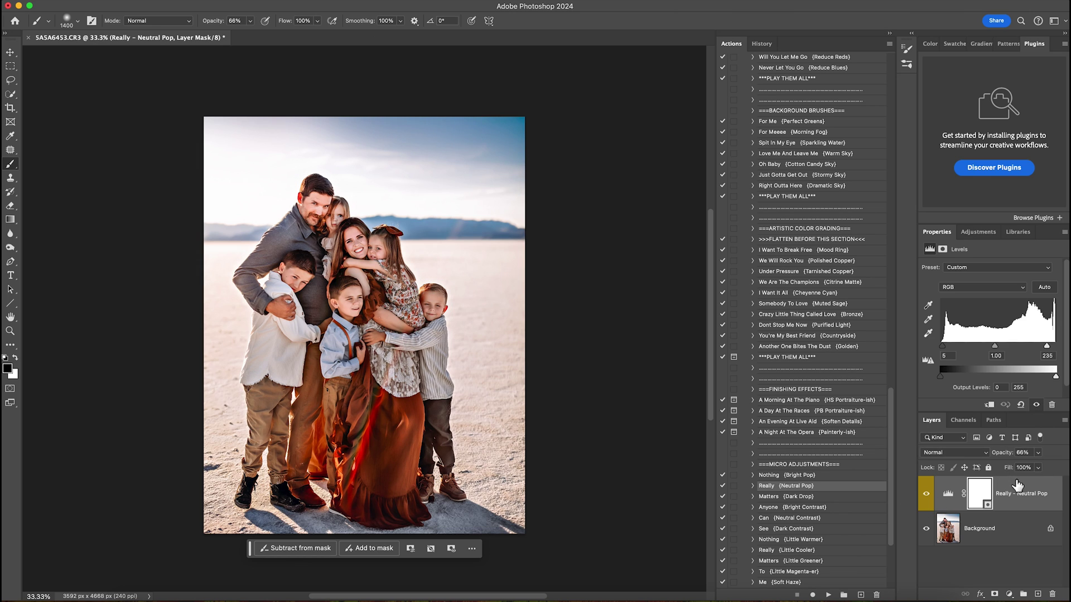
Fine-tune the Neutral Pop layer's opacity and flatten the image
left_click(1038, 453)
right_click(1017, 528)
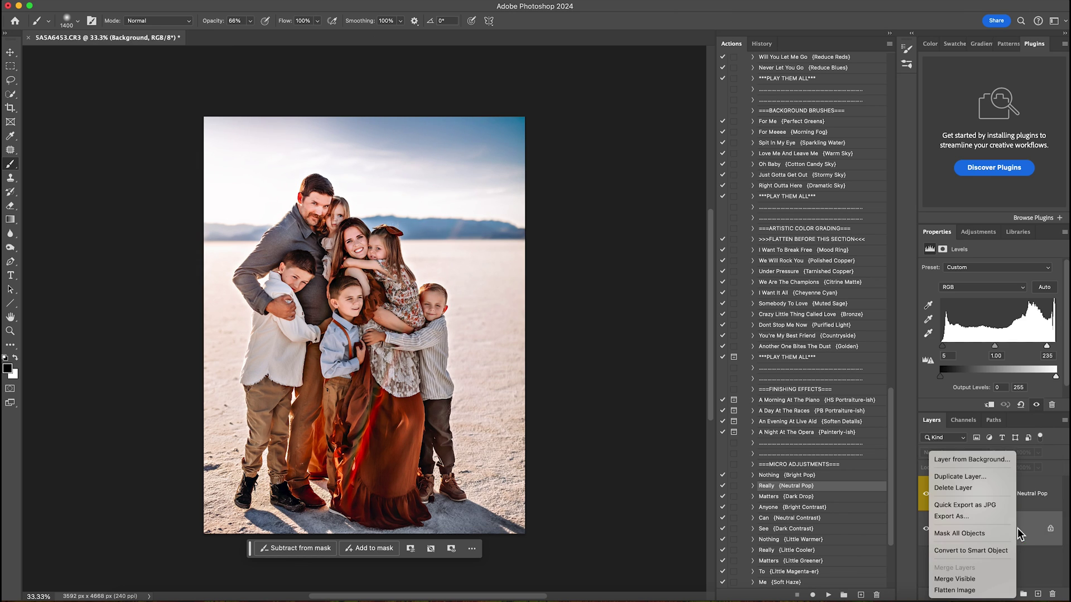
left_click(986, 590)
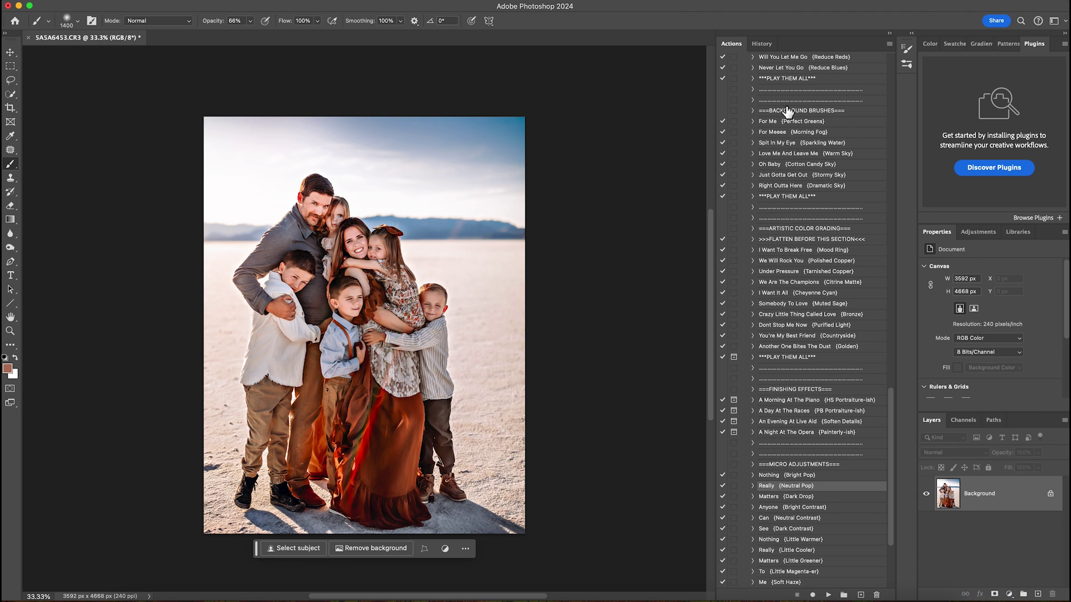
Compare the original photo with the finished edit through the document's history, returning to the last Flatten Image state
scroll(792, 115, "up", 10)
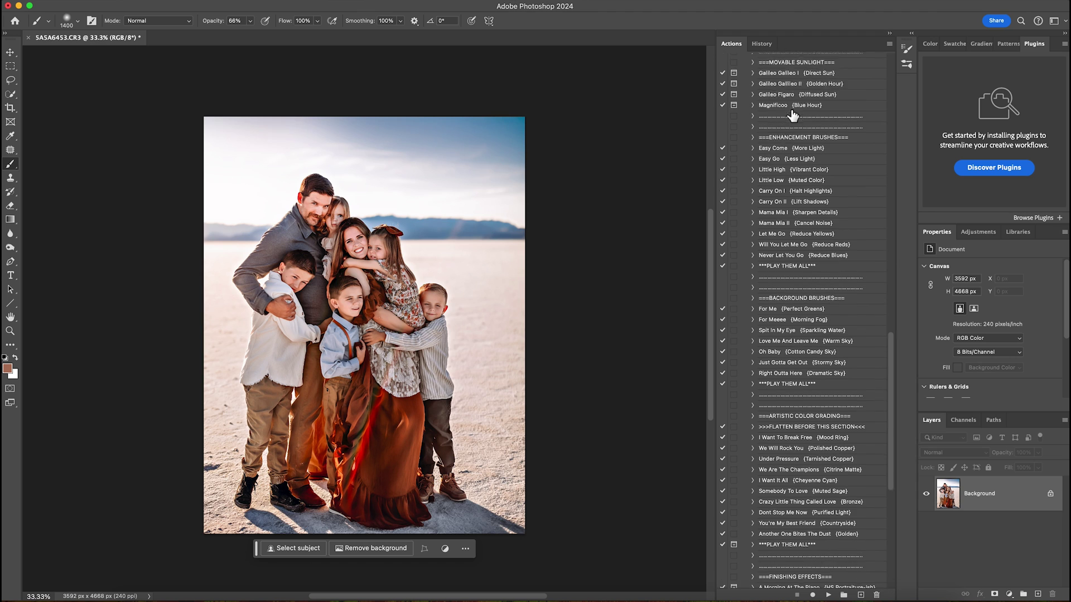
scroll(792, 114, "up", 8)
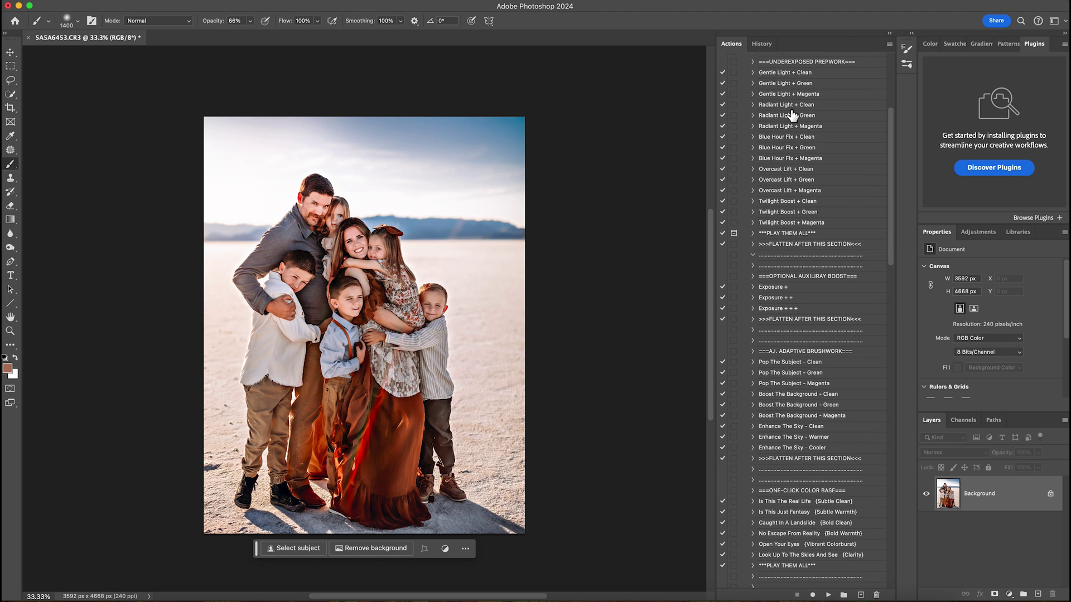
left_click(762, 45)
scroll(780, 103, "up", 10)
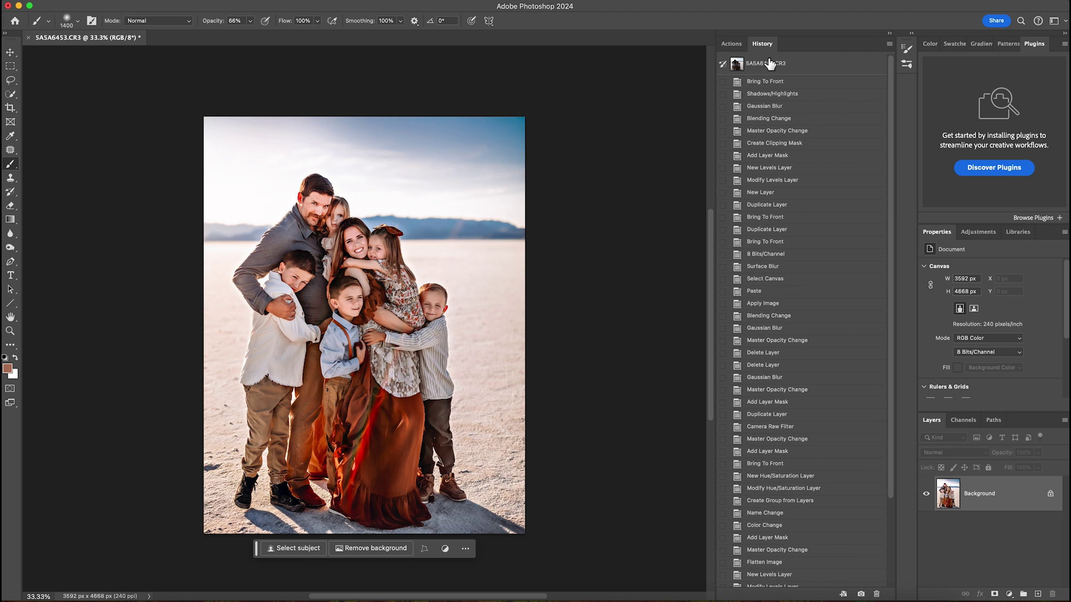
left_click(767, 68)
scroll(775, 167, "down", 5)
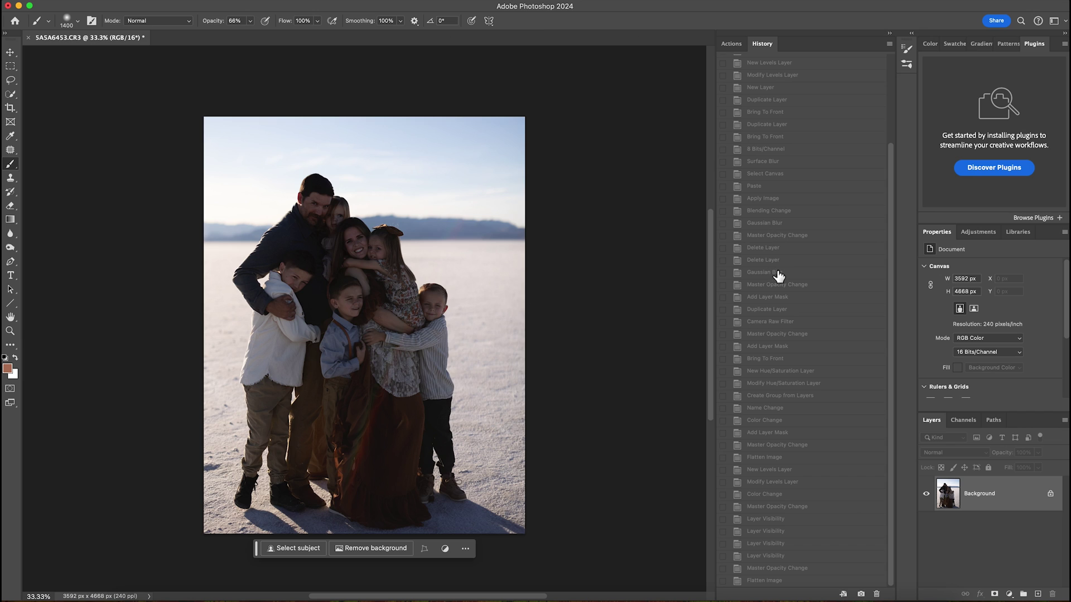
left_click(776, 581)
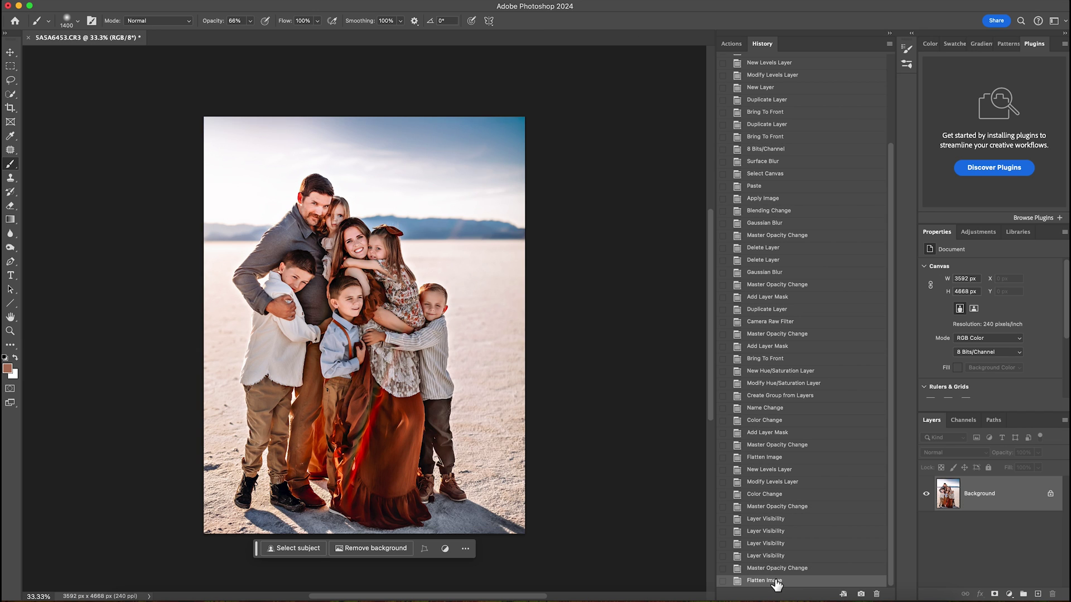